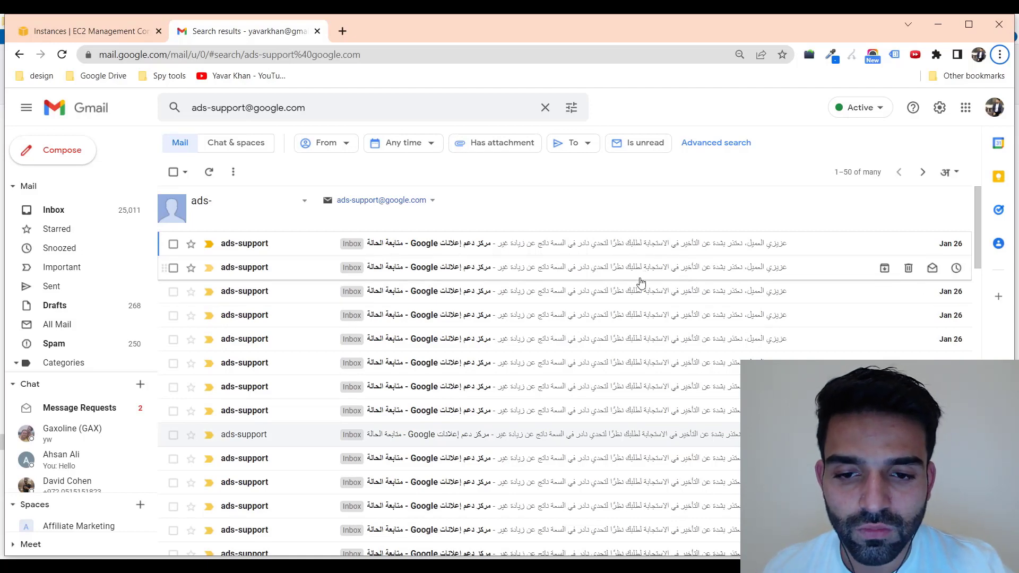
scroll(641, 281, "down", 5)
scroll(630, 303, "down", 5)
scroll(626, 319, "down", 3)
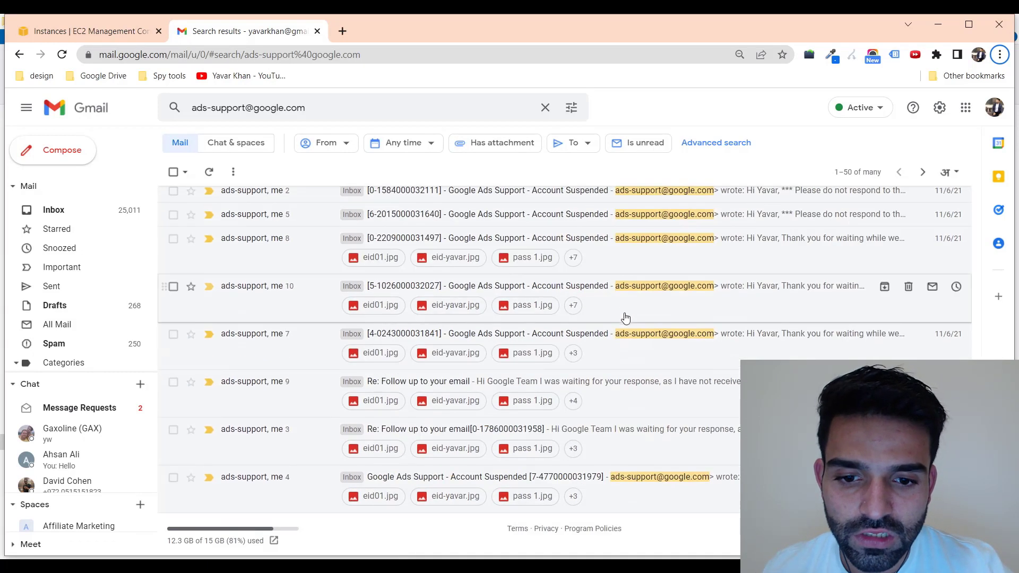
Page through the Google Ads support results to page 3, then back to page 2
left_click(922, 172)
scroll(544, 277, "down", 5)
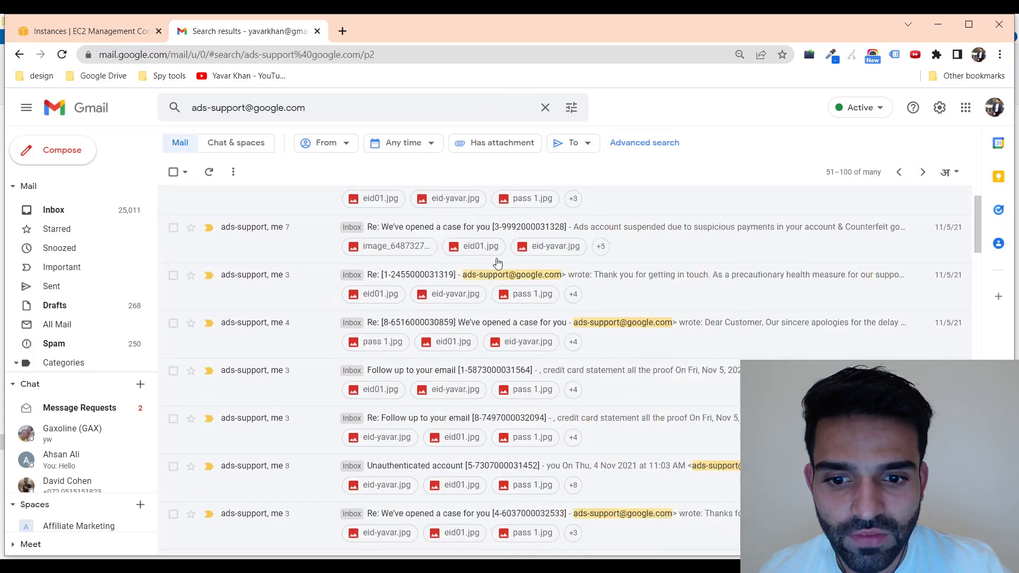
scroll(543, 276, "down", 3)
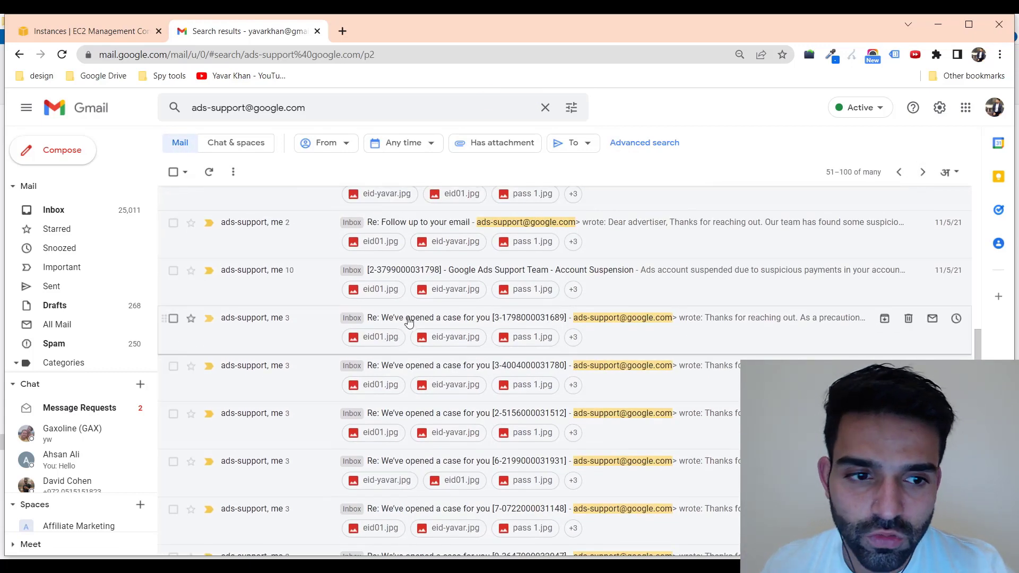
scroll(544, 276, "down", 5)
scroll(826, 324, "down", 3)
scroll(557, 359, "down", 3)
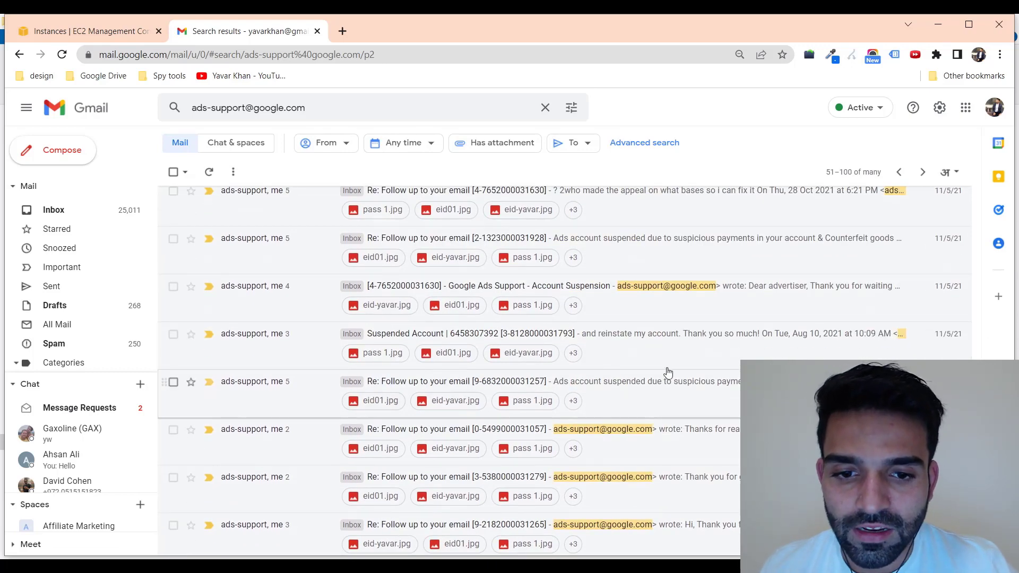
left_click(922, 172)
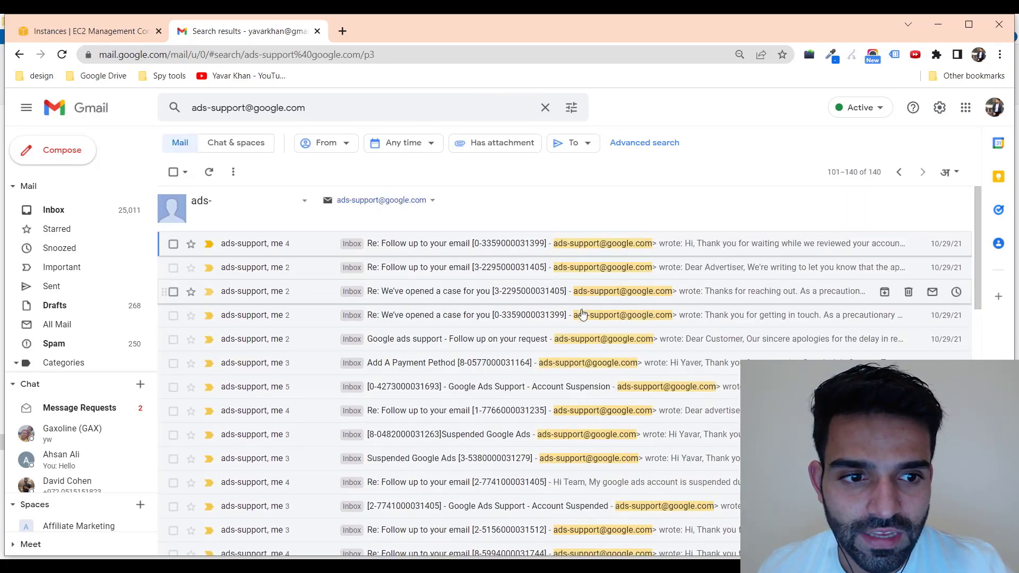
scroll(616, 310, "down", 3)
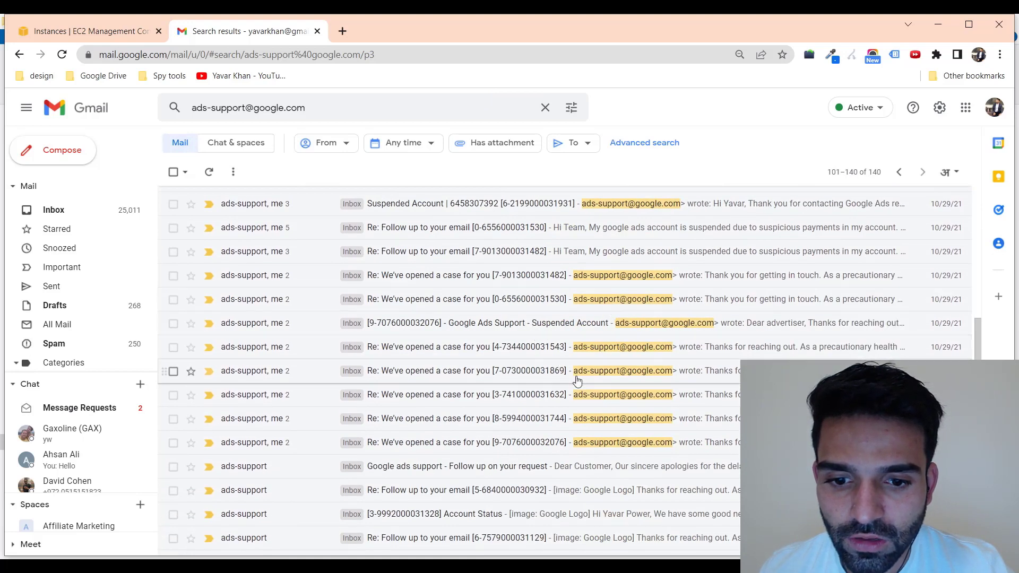
scroll(533, 332, "down", 3)
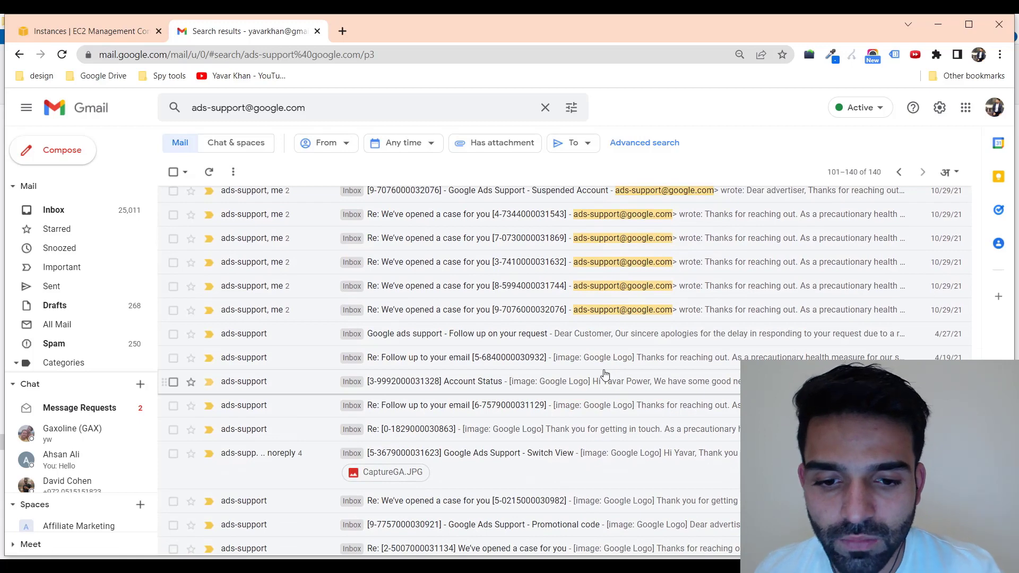
scroll(605, 374, "up", 8)
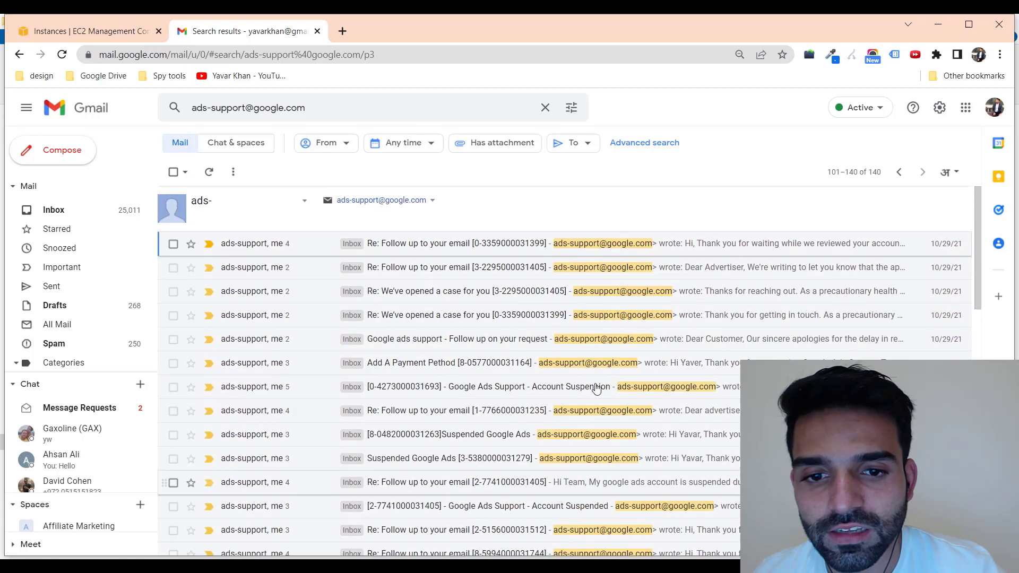
left_click(899, 171)
Open and dismiss the result-ordering menu, then return to the empty EC2 instances list
left_click(853, 171)
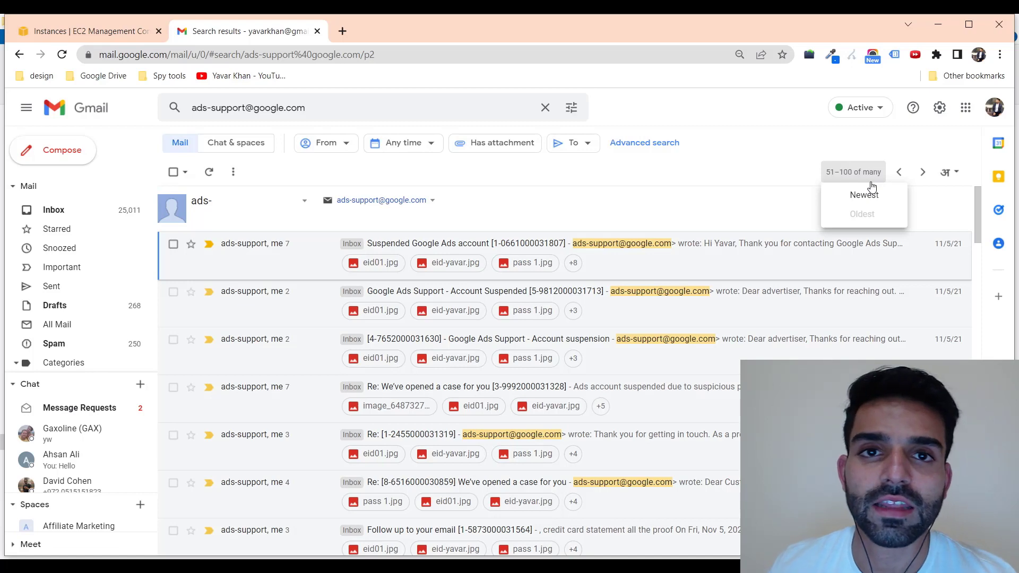
left_click(864, 195)
left_click(91, 30)
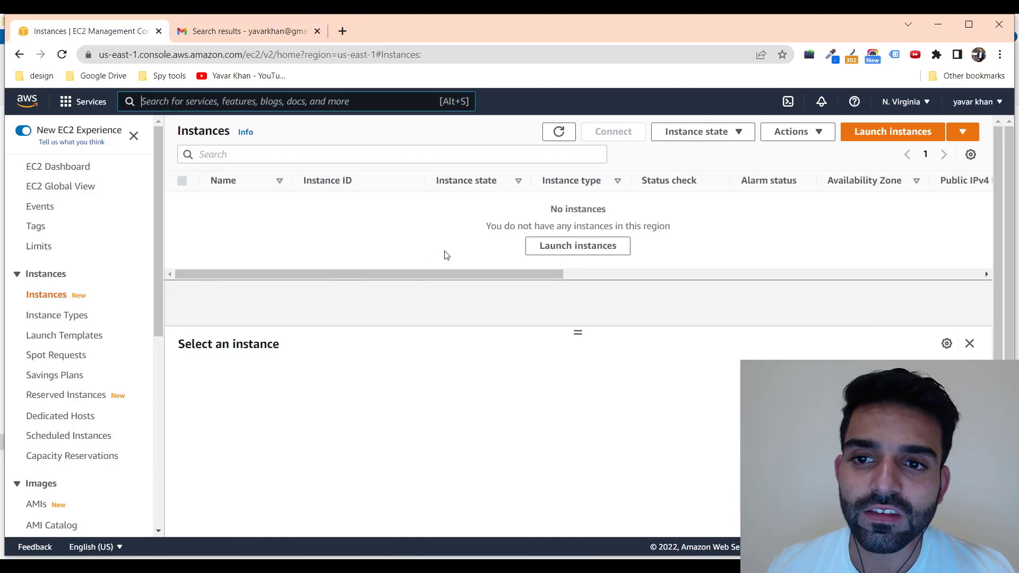
Google 'vpn', then 'vpm', in a new tab, then return to the EC2 console
left_click(341, 30)
type("vpn")
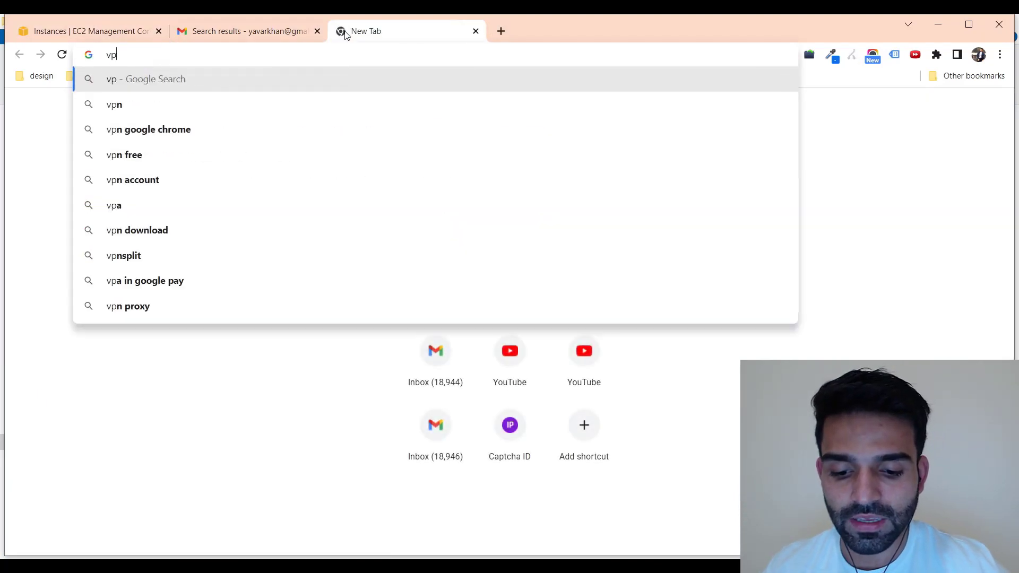
key("Return")
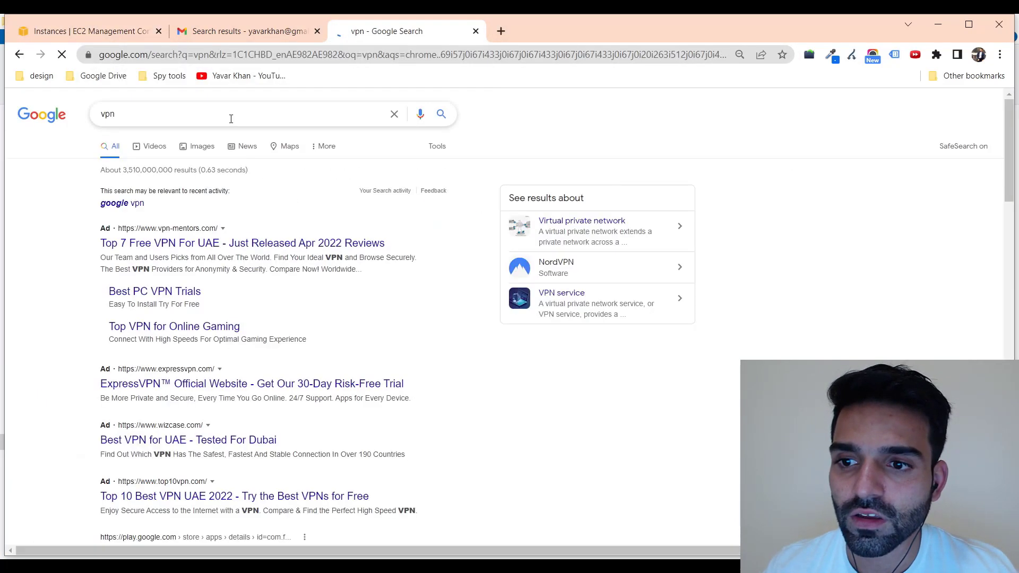
type("m")
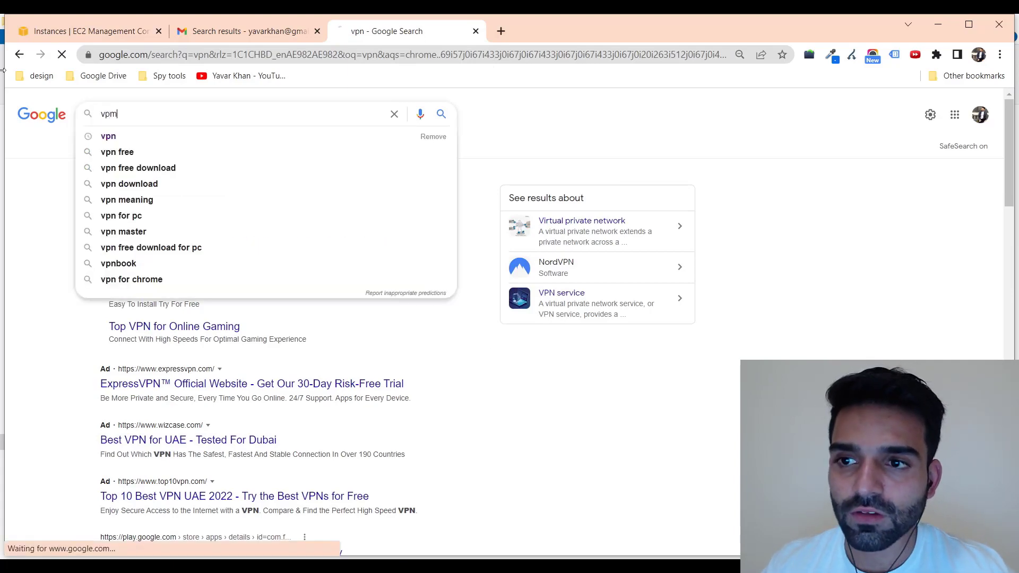
key("Return")
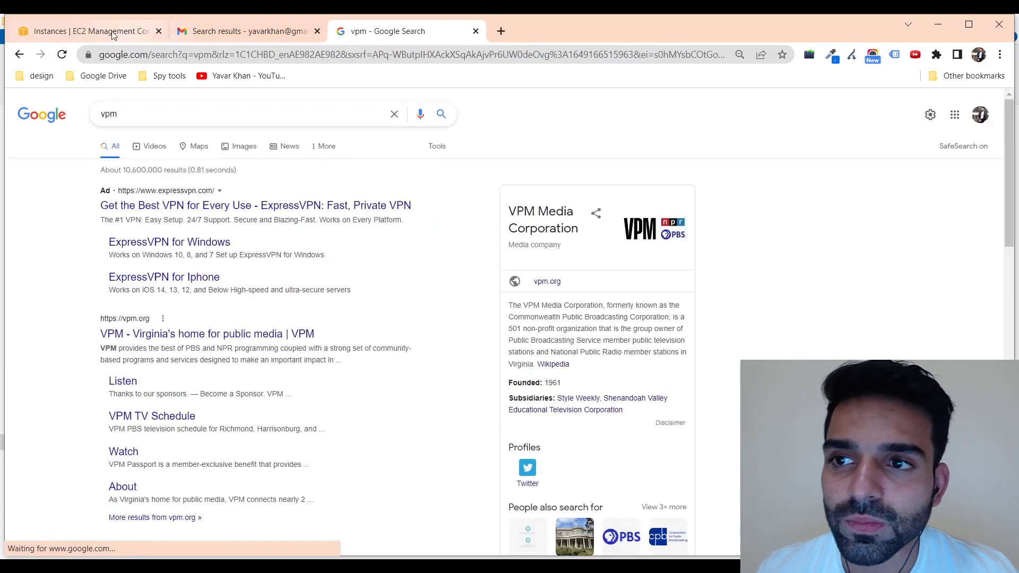
left_click(92, 31)
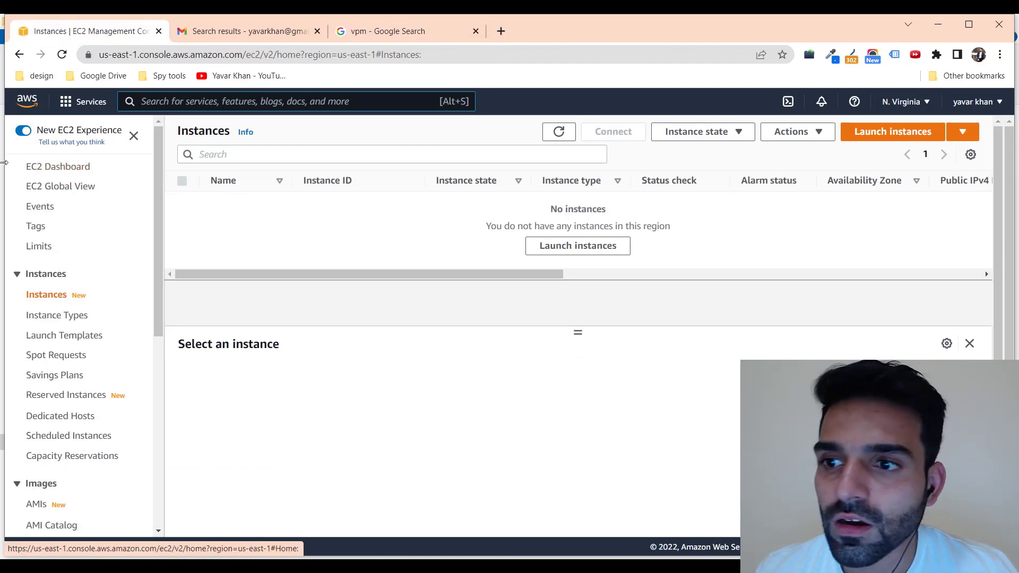
Launch a free-tier Windows Server 2019 Base instance to the t2.micro step, leaving the region unchanged
left_click(891, 131)
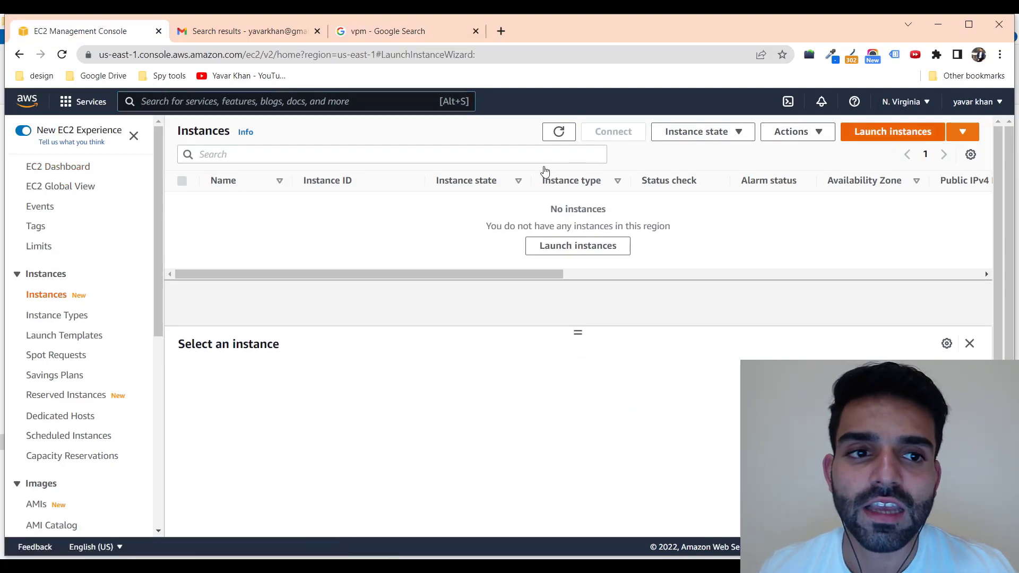
scroll(279, 406, "down", 2)
scroll(279, 406, "up", 3)
left_click(80, 458)
scroll(378, 390, "down", 2)
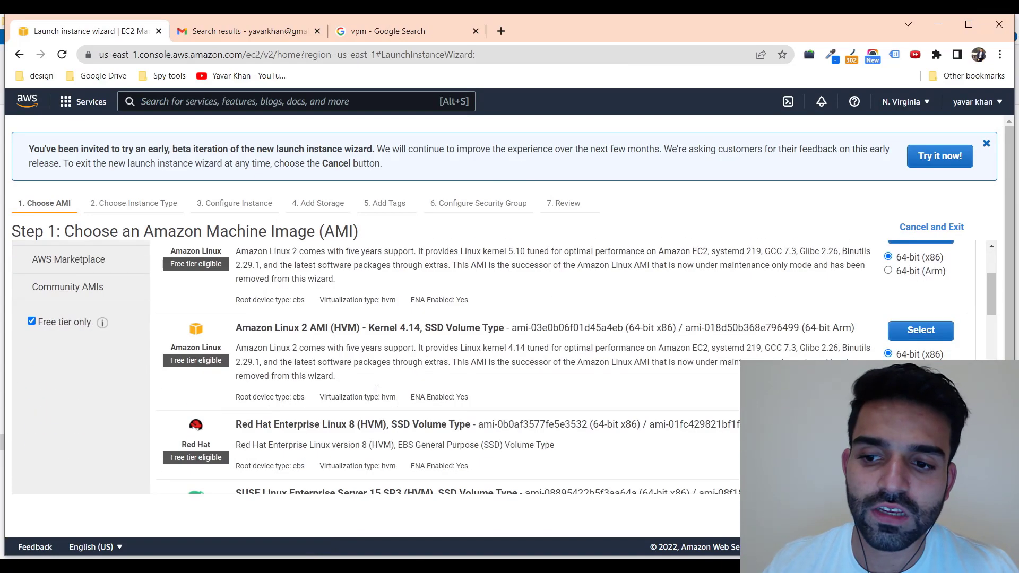
scroll(336, 460, "down", 5)
scroll(279, 358, "down", 4)
scroll(240, 337, "down", 2)
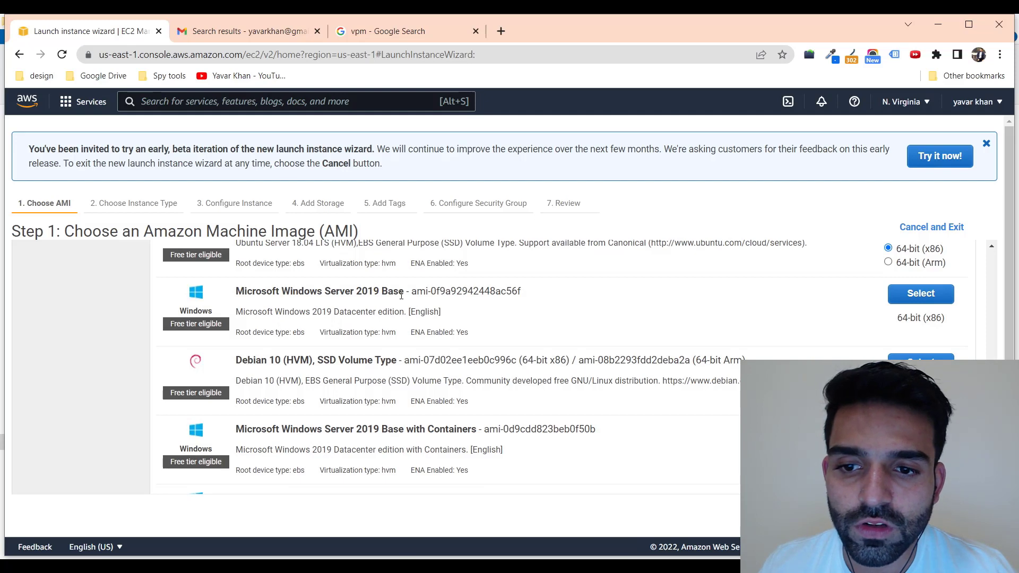
left_click(921, 293)
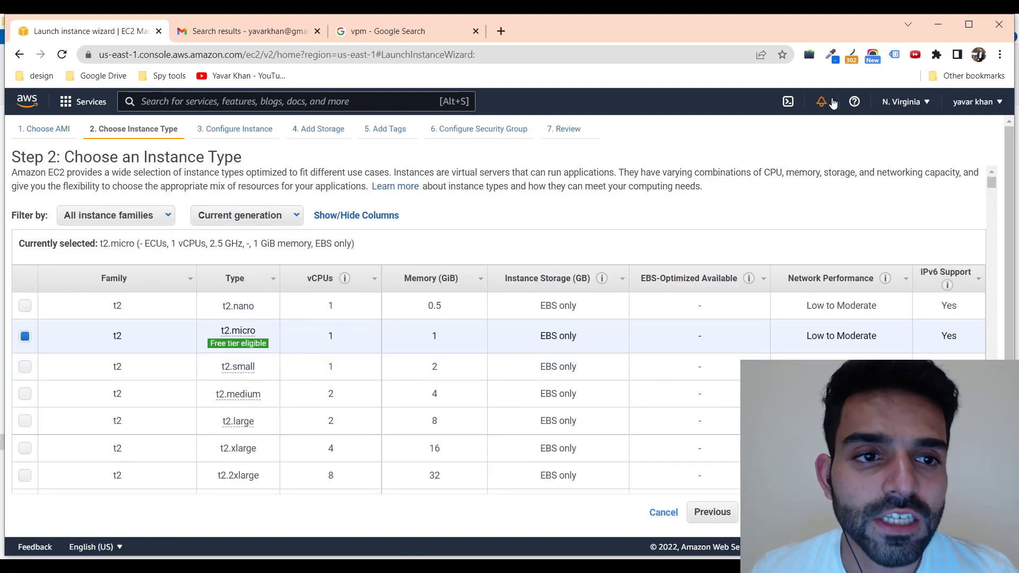
left_click(903, 102)
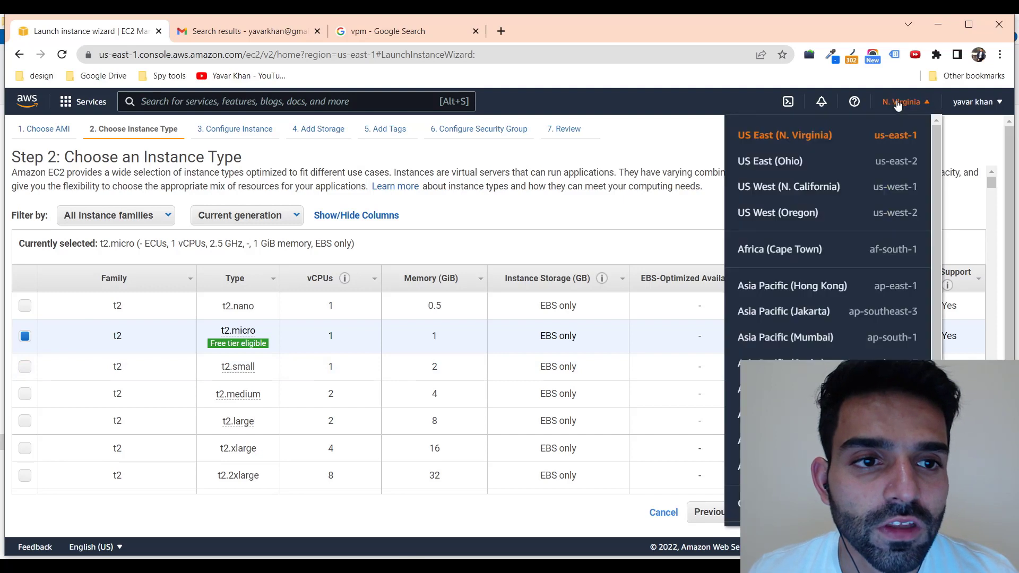
left_click(682, 144)
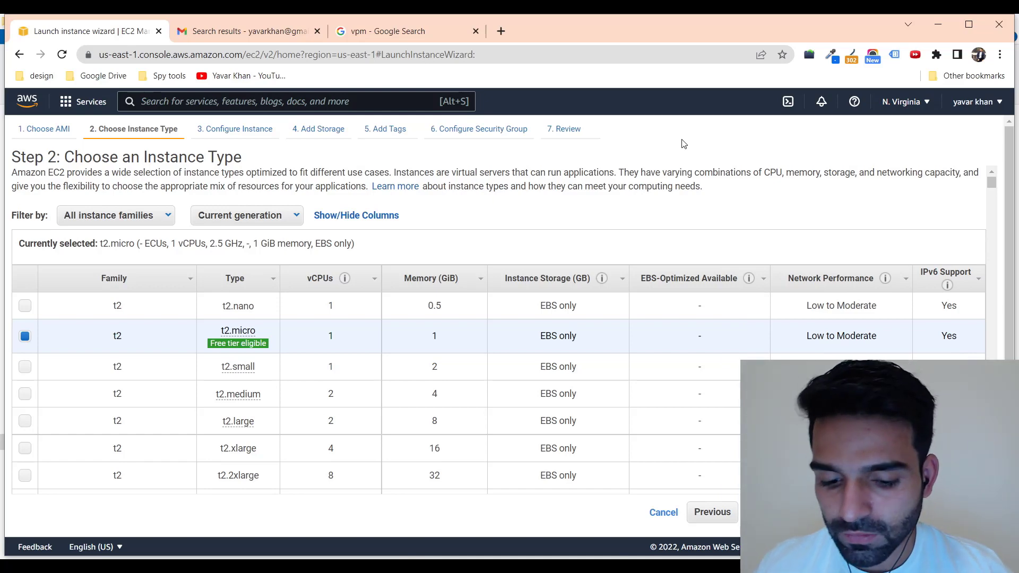
Start a Notepad note reading '1. USE A VPN & VPM', then view 911 S5's program list
key("super")
type("notepad")
key("Return")
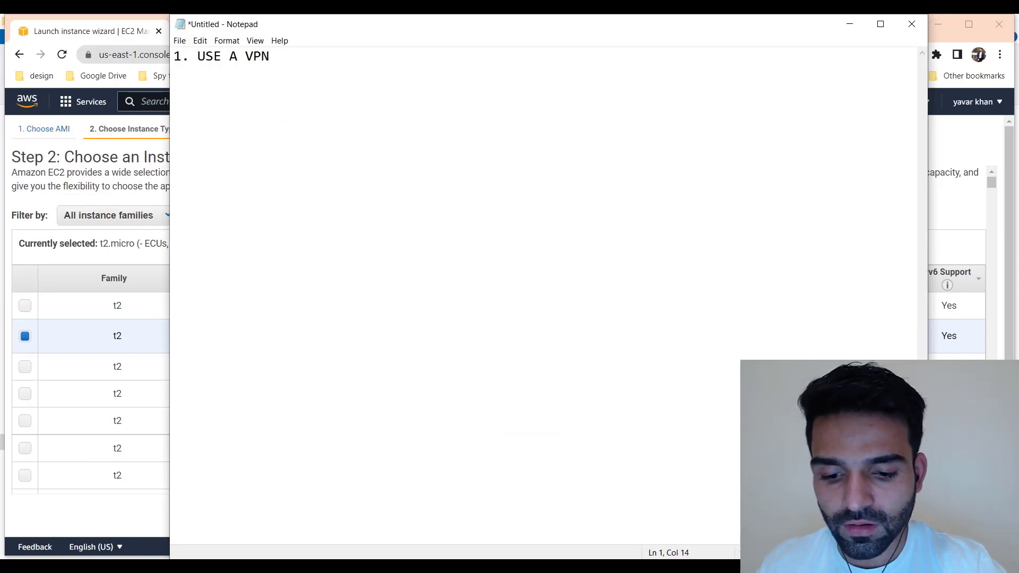
type(" & VPM")
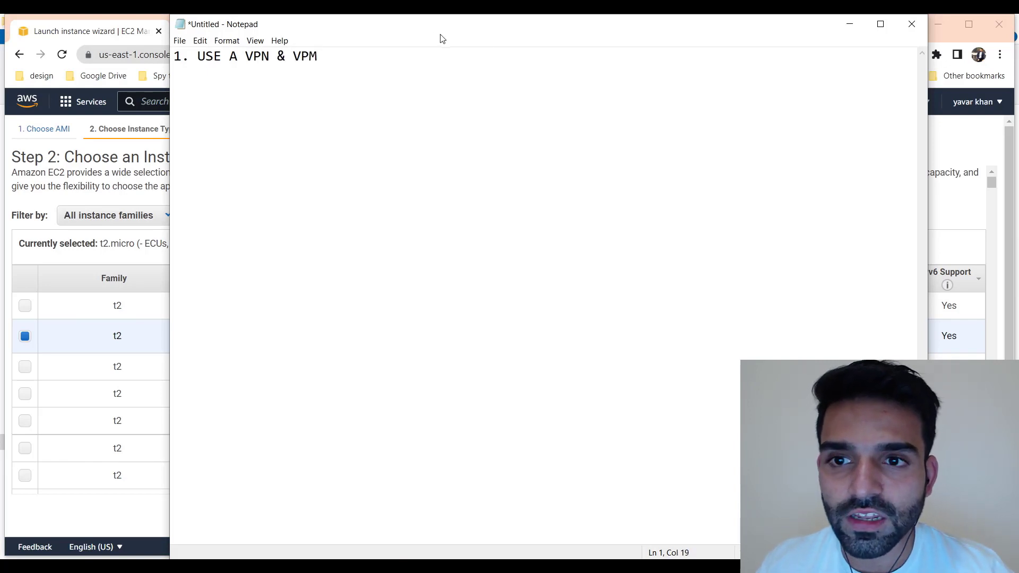
key("alt+Tab")
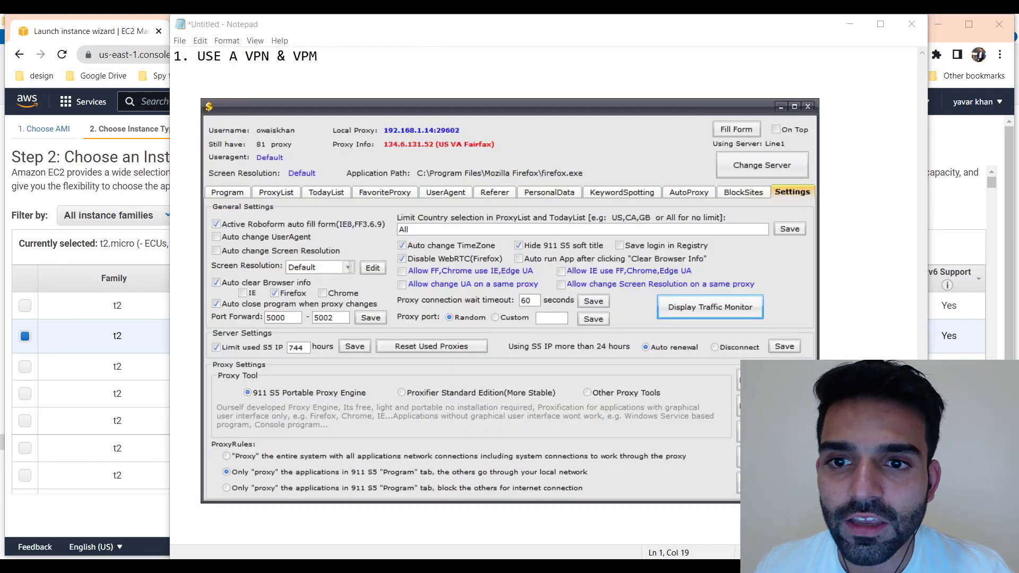
left_click(227, 192)
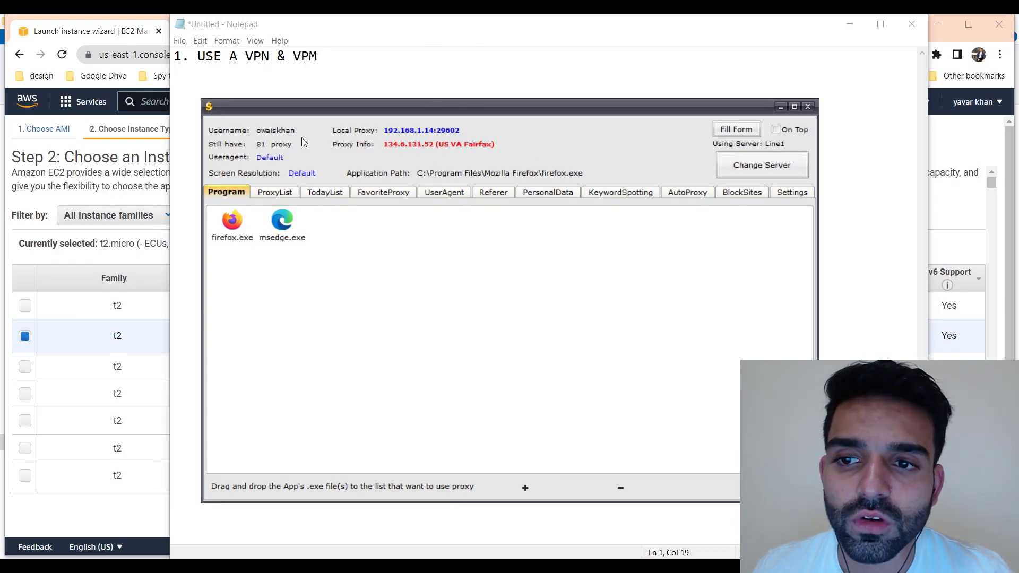
left_click(88, 31)
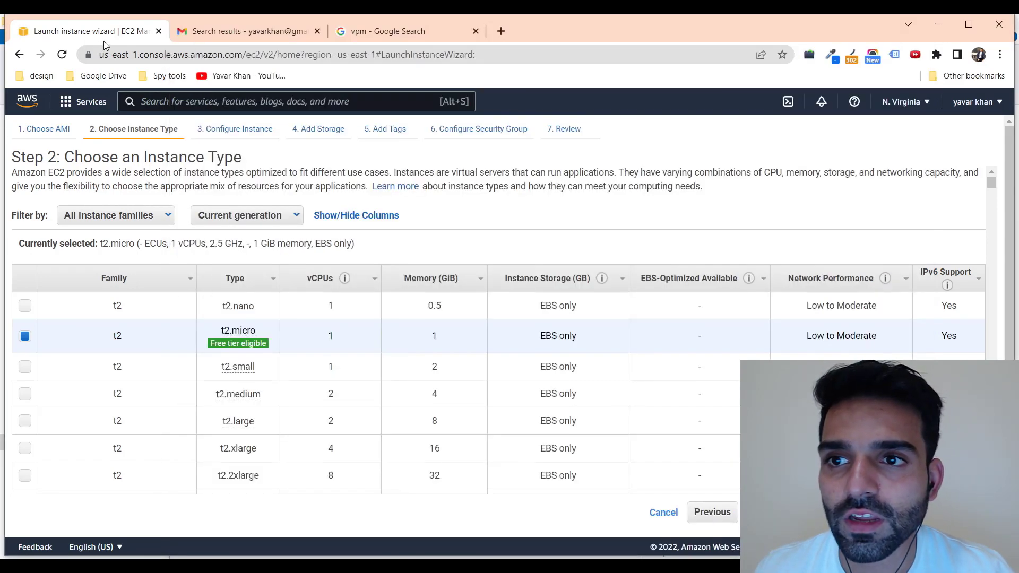
left_click(501, 31)
type("9")
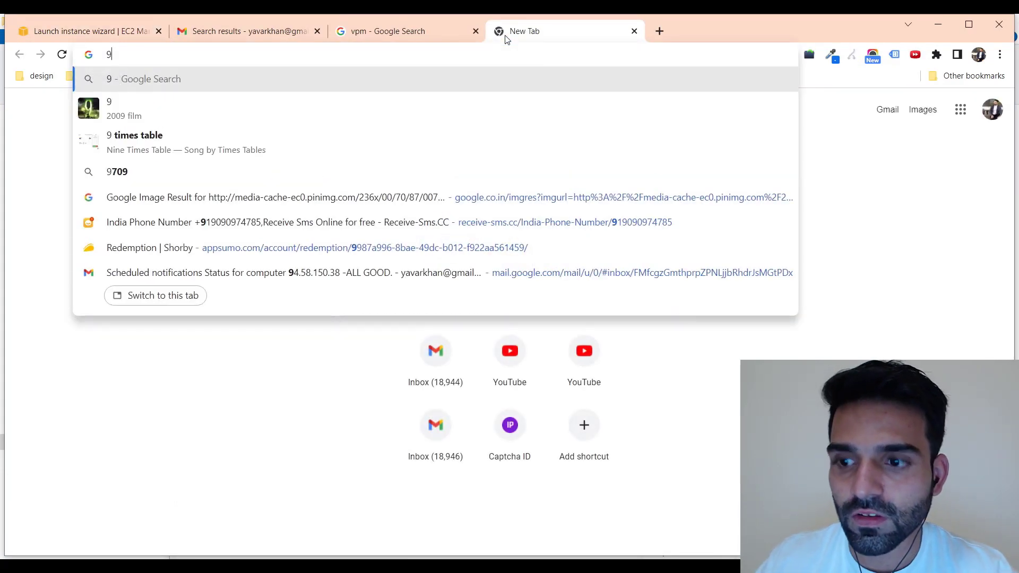
type("11s proxy")
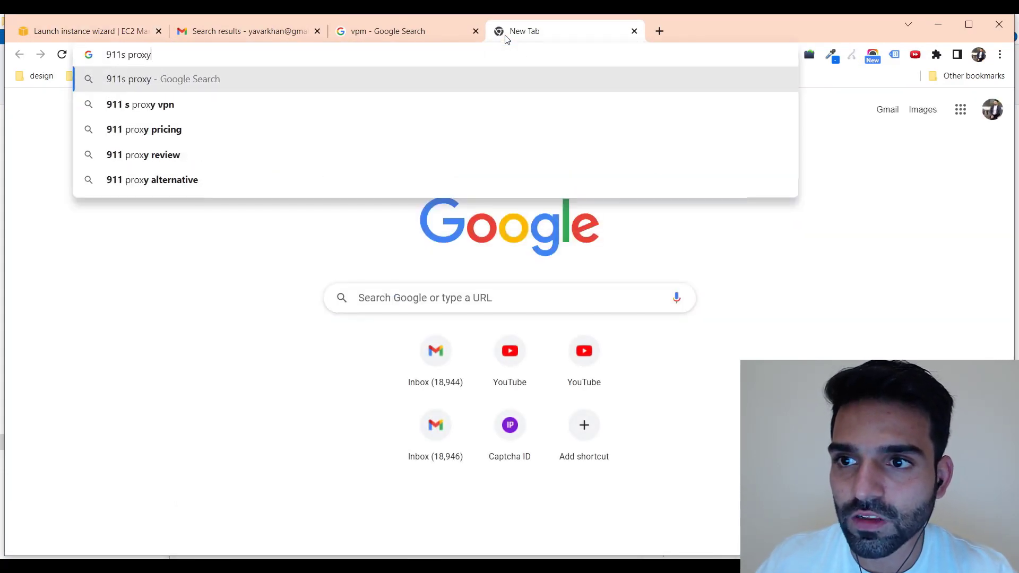
key("Down")
key("Return")
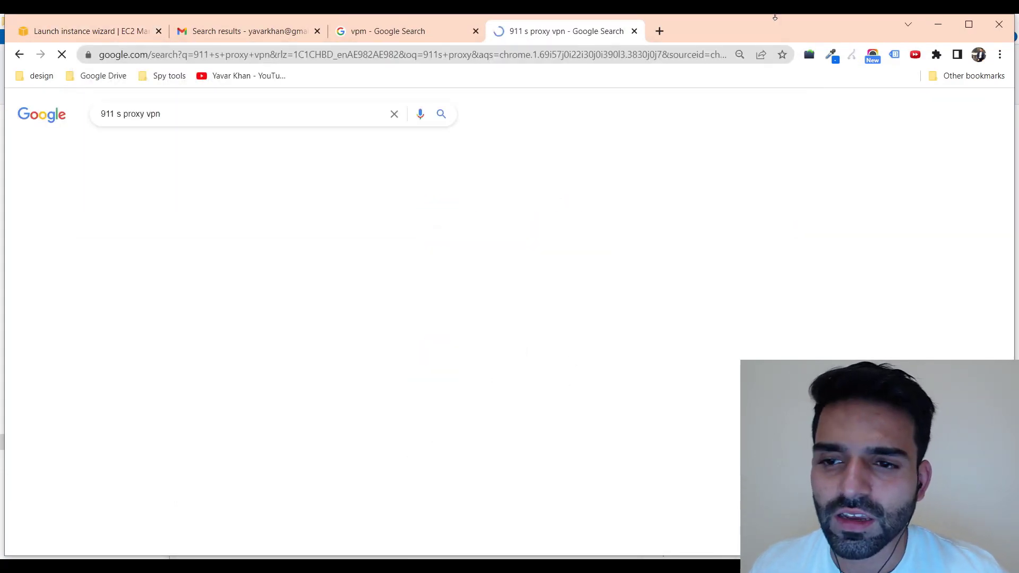
scroll(238, 318, "down", 2)
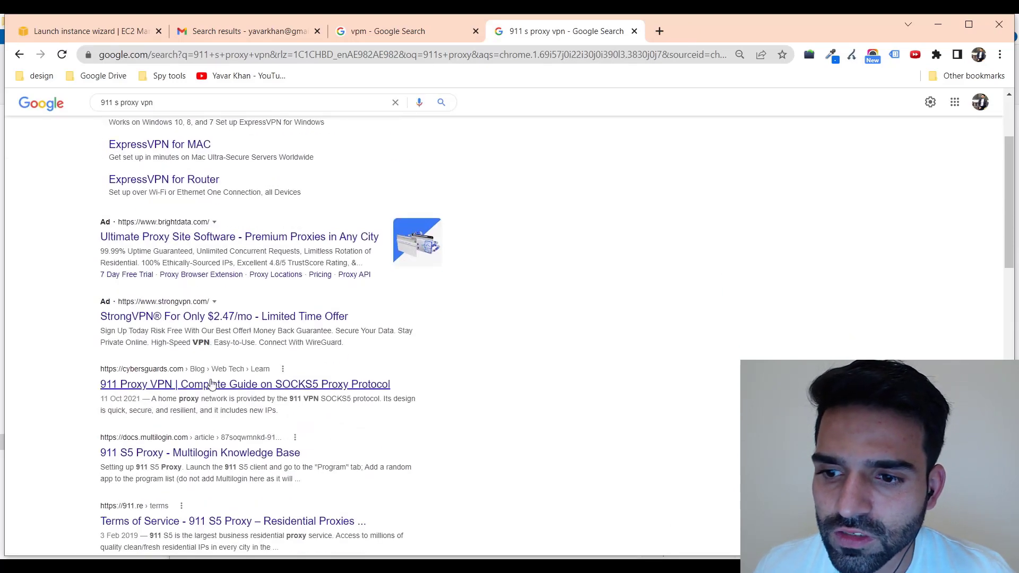
scroll(168, 397, "down", 2)
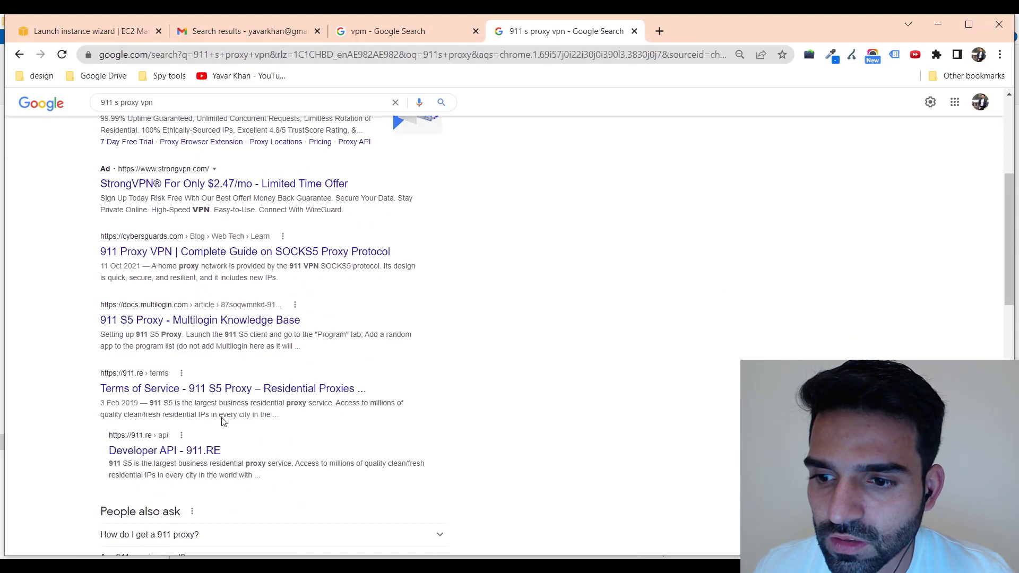
left_click(219, 388)
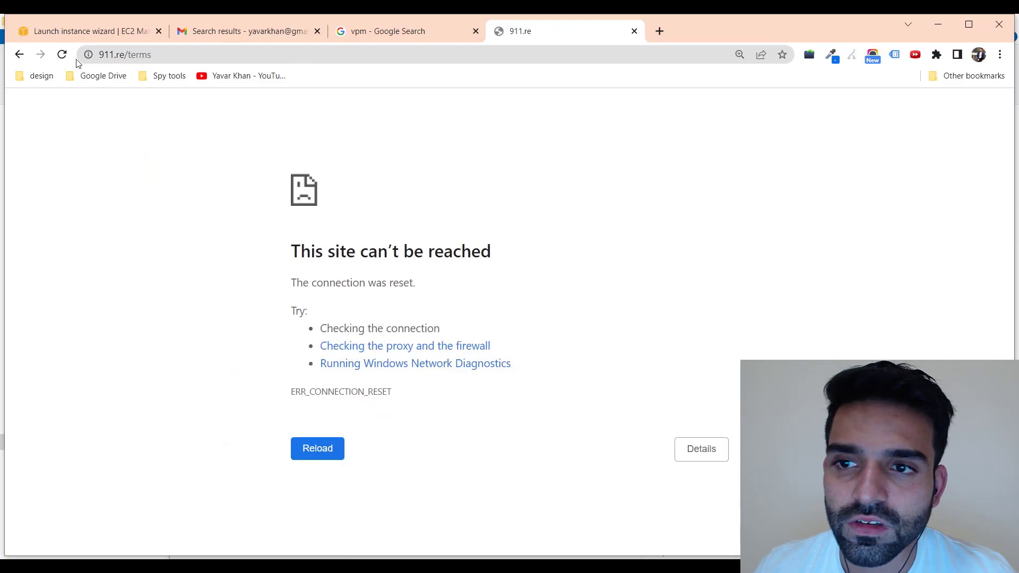
left_click(172, 55)
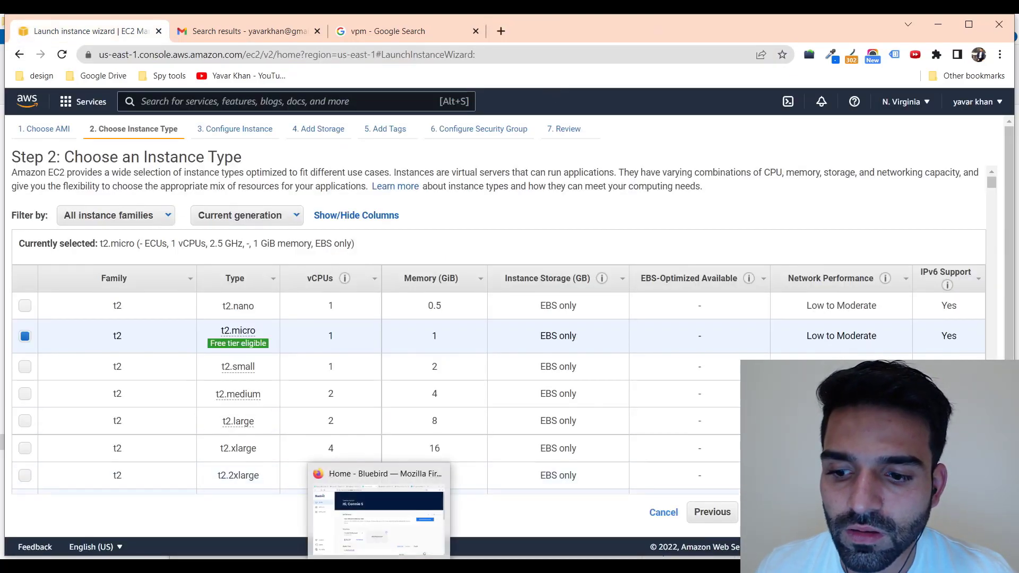
Load 911.re/terms in a new tab of the Bluebird Firefox window, then return to Notepad
left_click(389, 553)
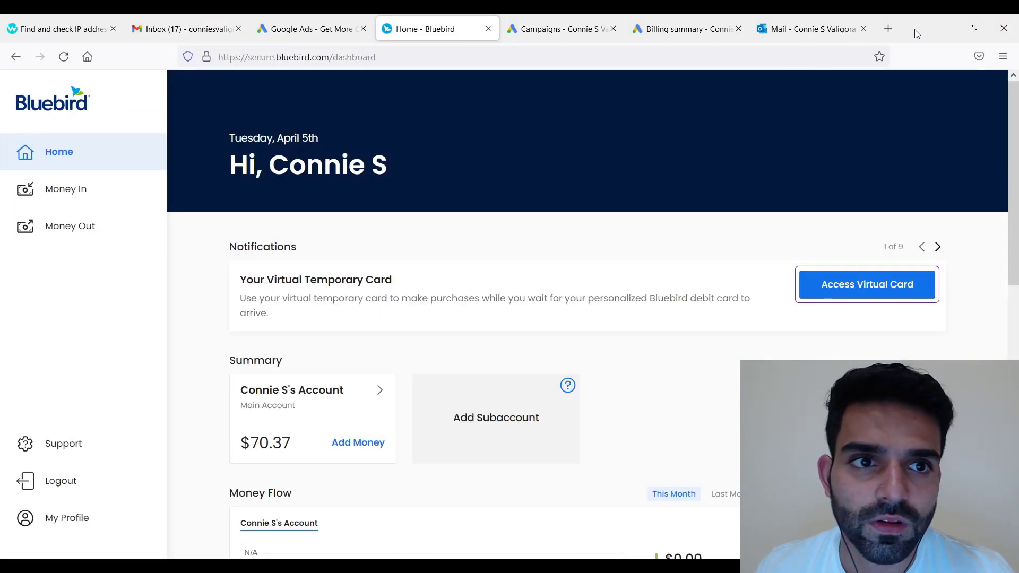
left_click(888, 29)
type("911.re/terms")
key("Return")
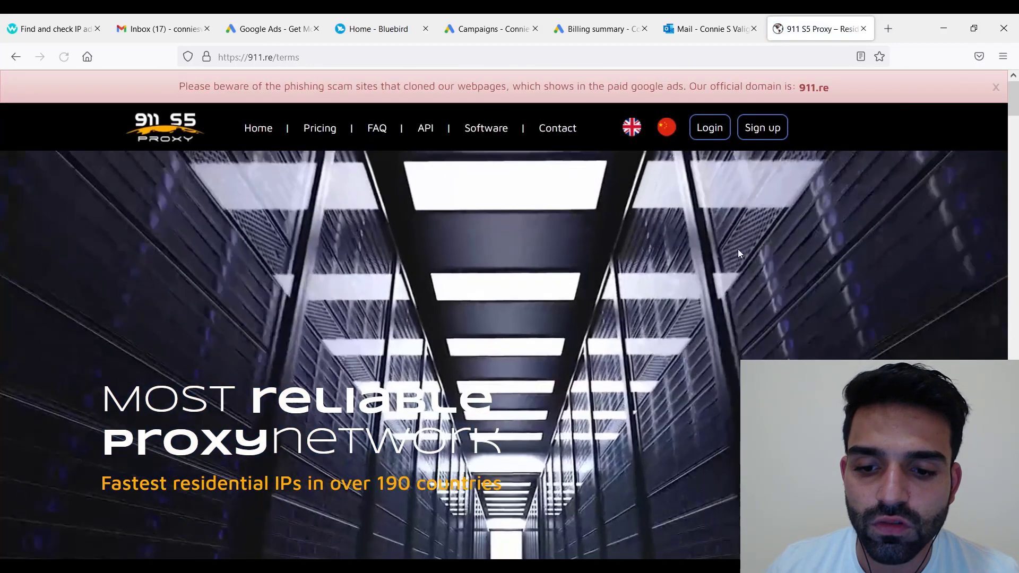
mouse_move(360, 565)
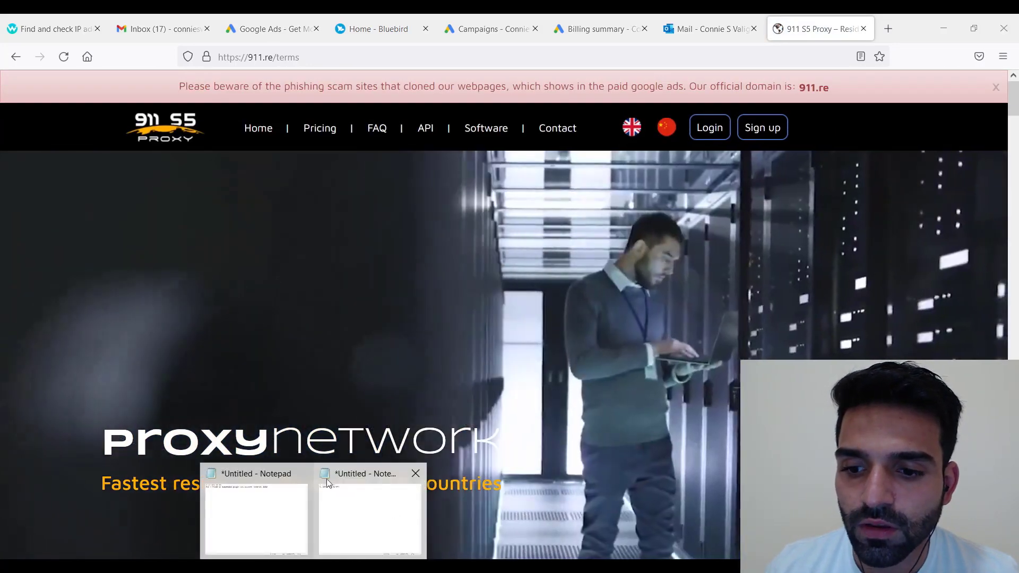
left_click(361, 492)
left_click(255, 517)
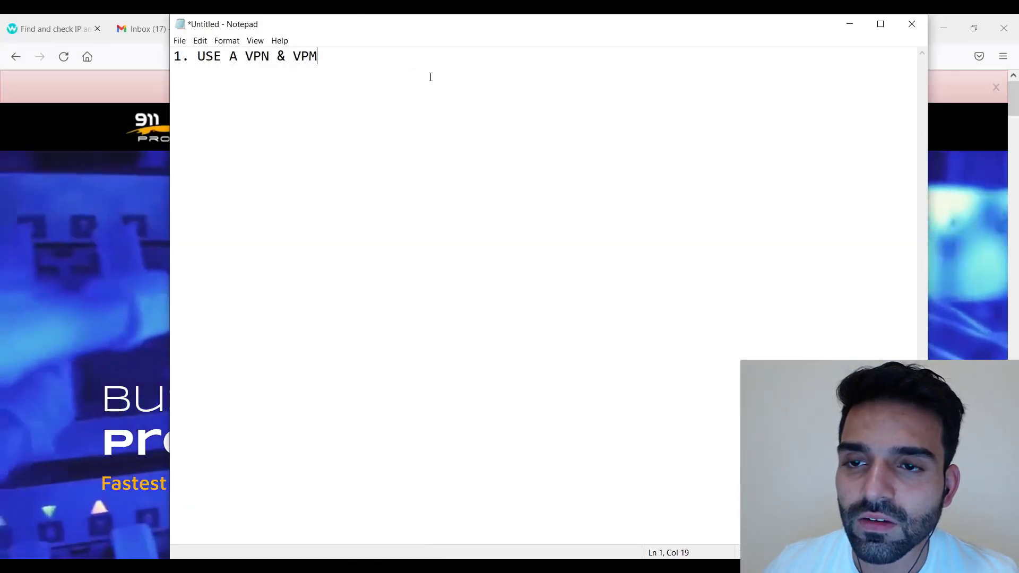
Add '2. OPEN A GMAIL ACCCOUNT' and append '- FREE' to the first item
key("Return")
type("2. ")
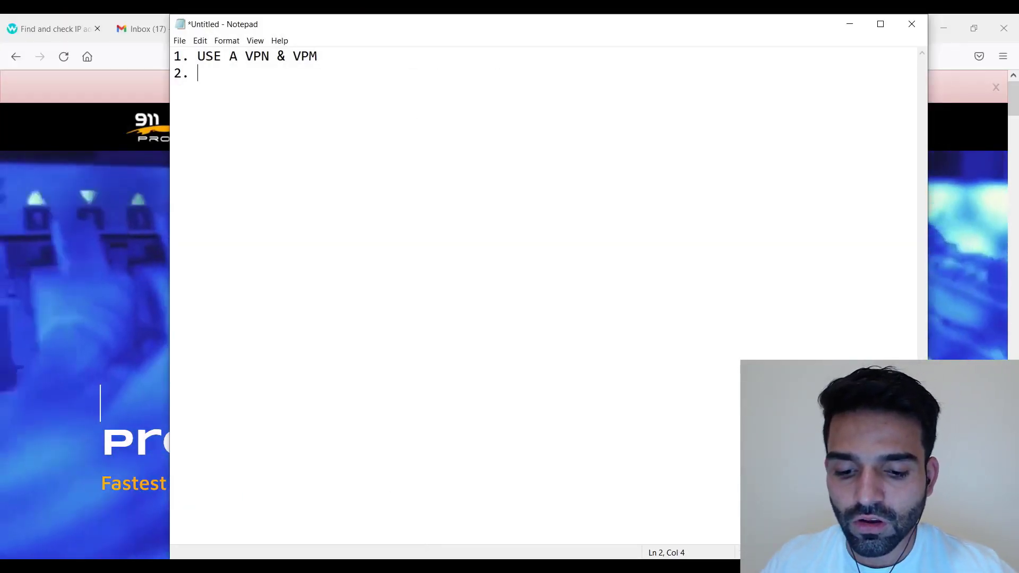
type("OPEN A ")
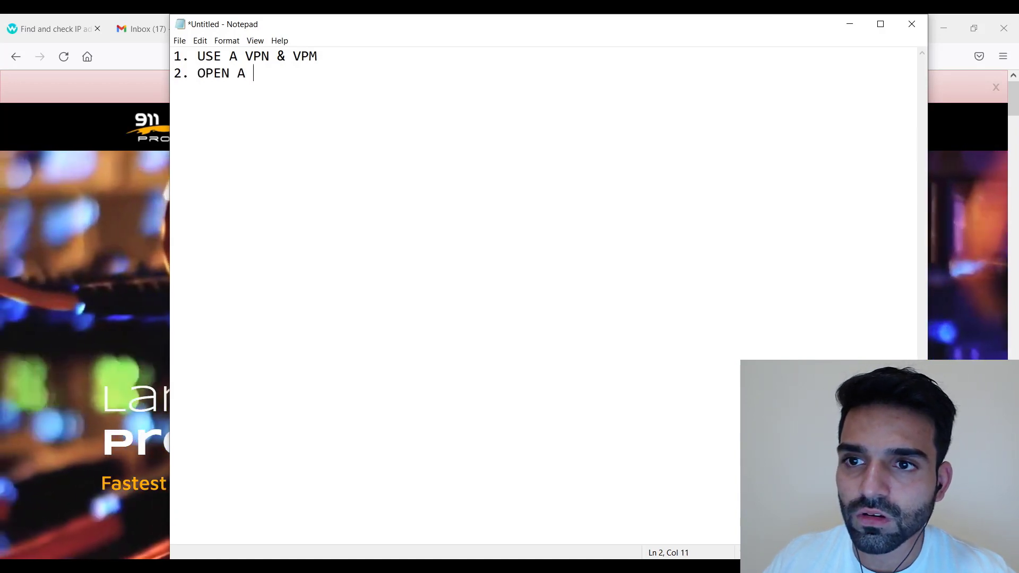
type("GMA")
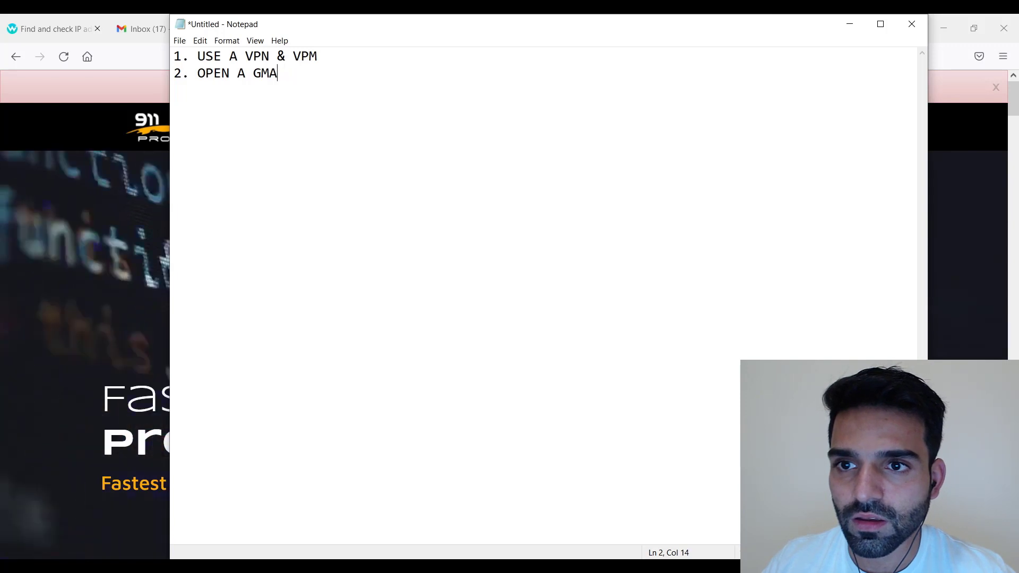
key("BackSpace")
key("BackSpace")
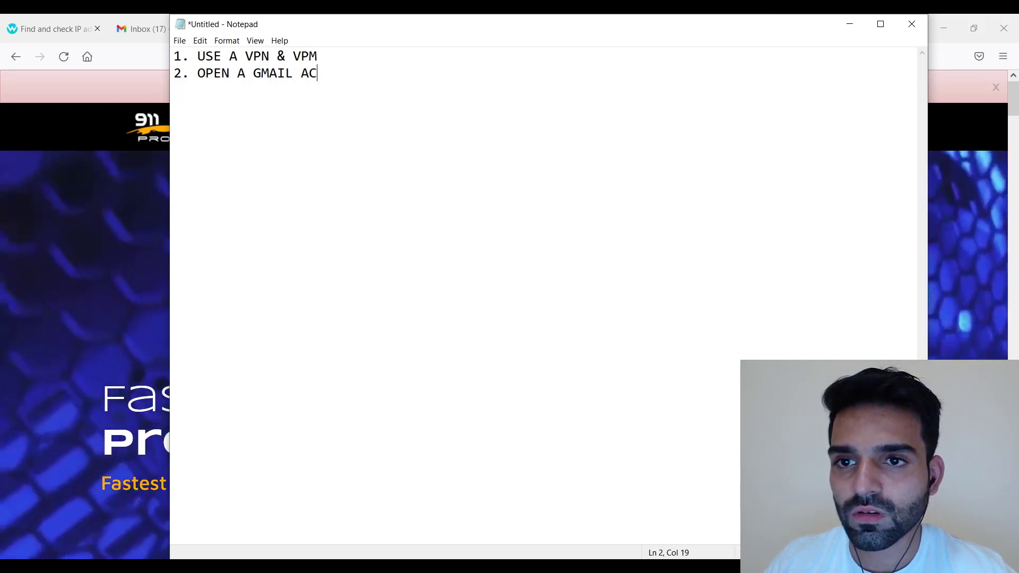
type("CCOUNT")
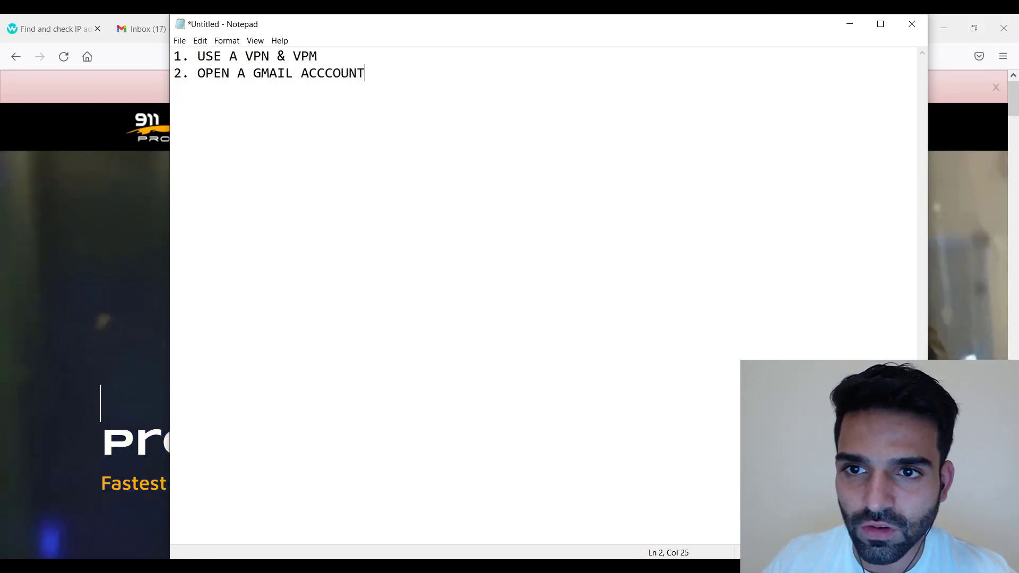
left_click(423, 58)
type("- FREE")
Enlarge all the note text to font size 26 and mark the Gmail item '- FREE'
key("ctrl+a")
left_click(226, 41)
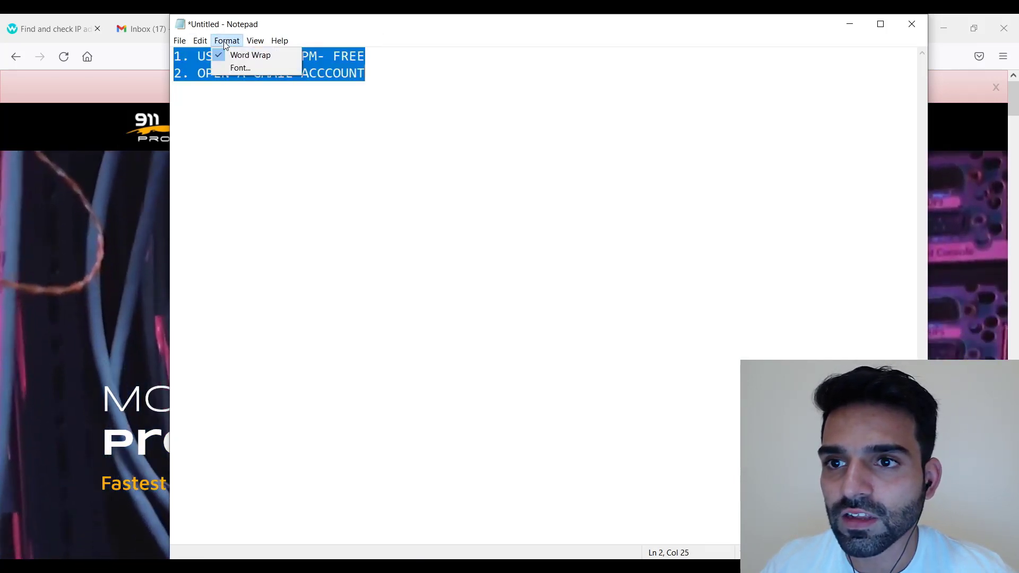
left_click(239, 68)
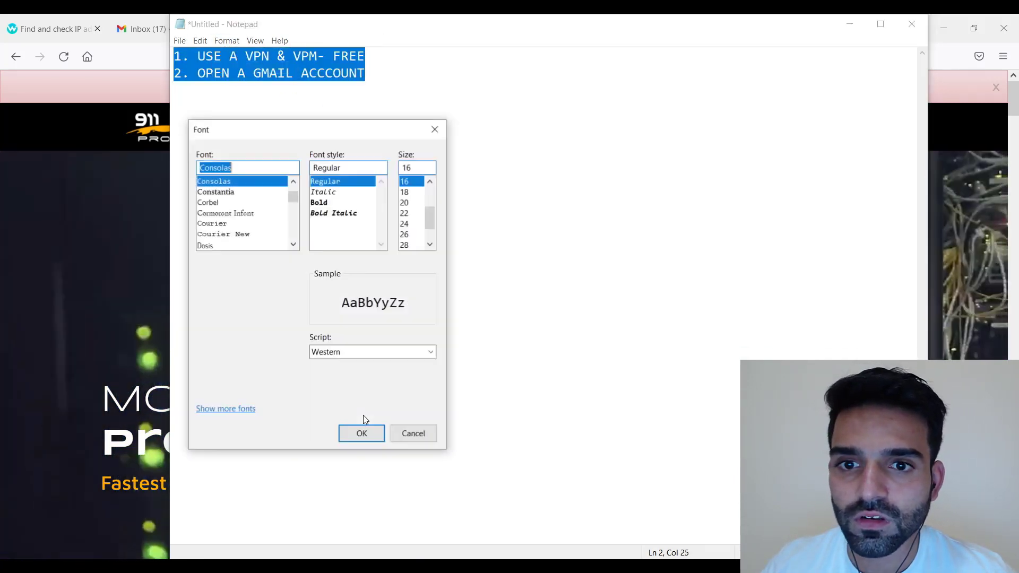
left_click(405, 202)
left_click(361, 433)
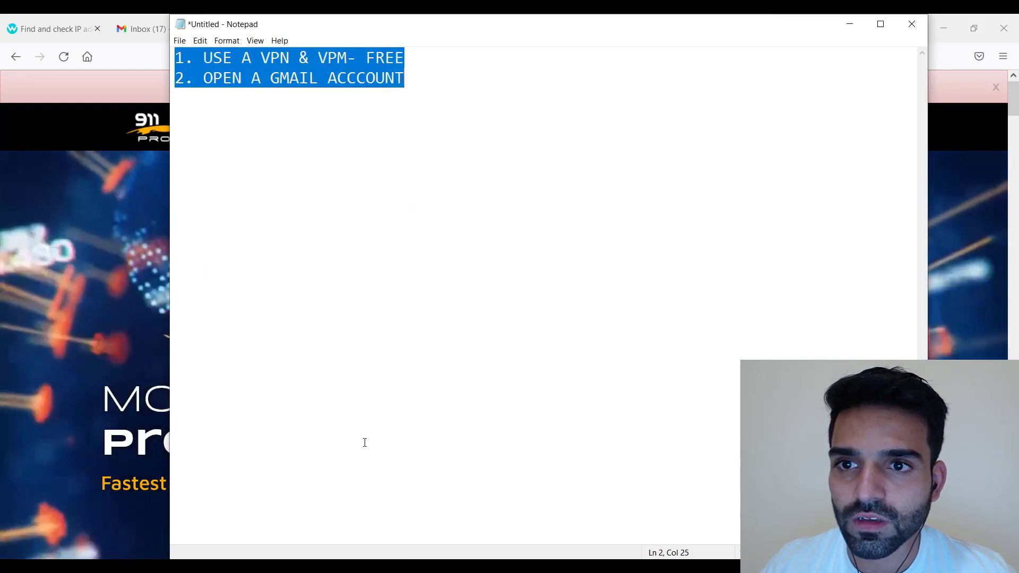
left_click(226, 41)
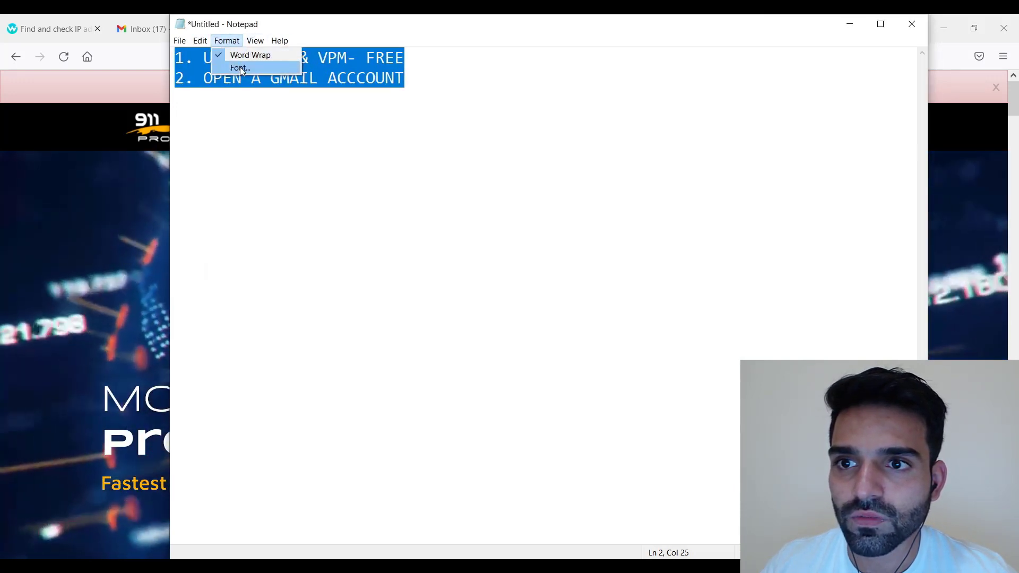
left_click(240, 68)
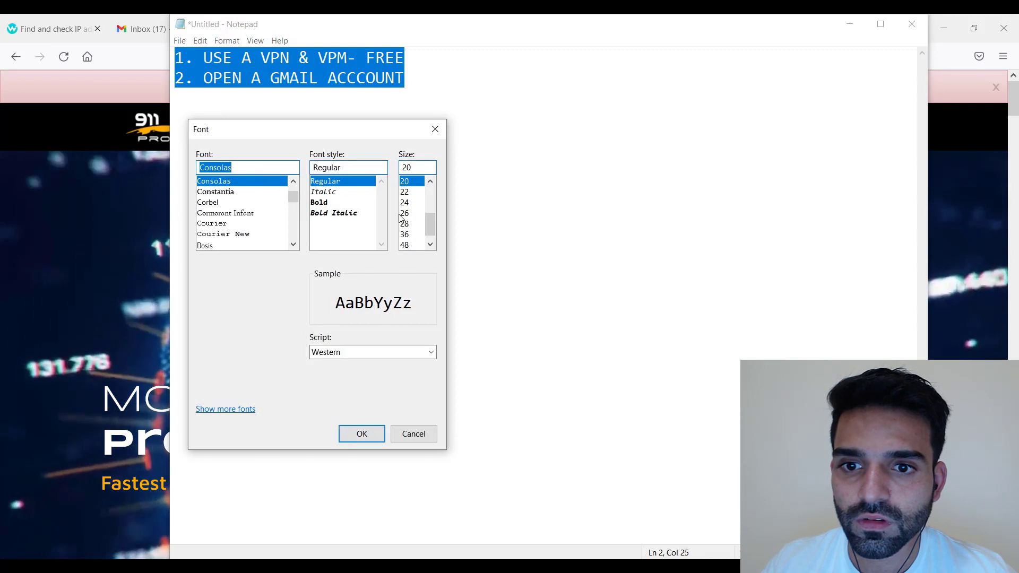
left_click(361, 434)
left_click(508, 86)
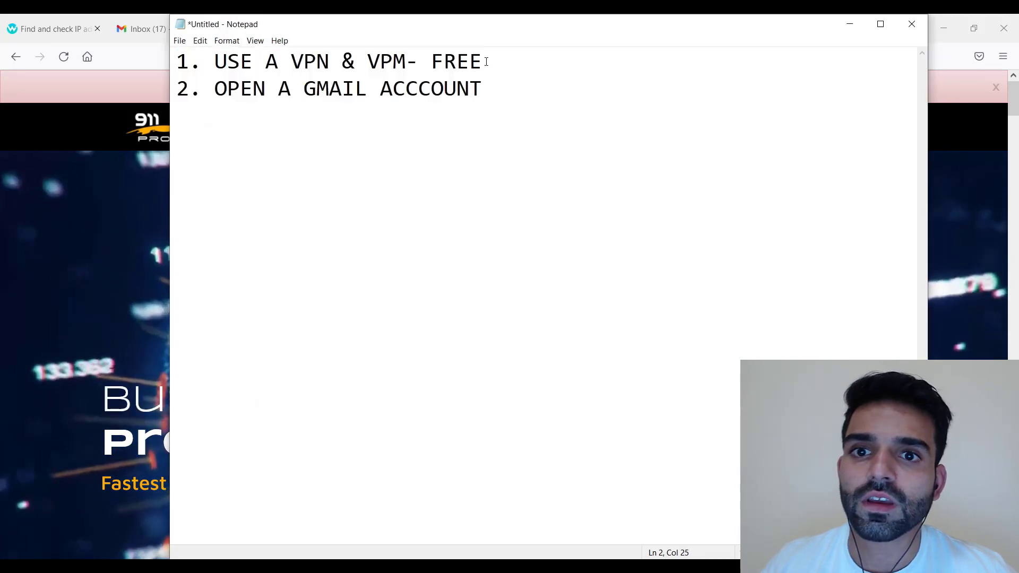
type("- FRE")
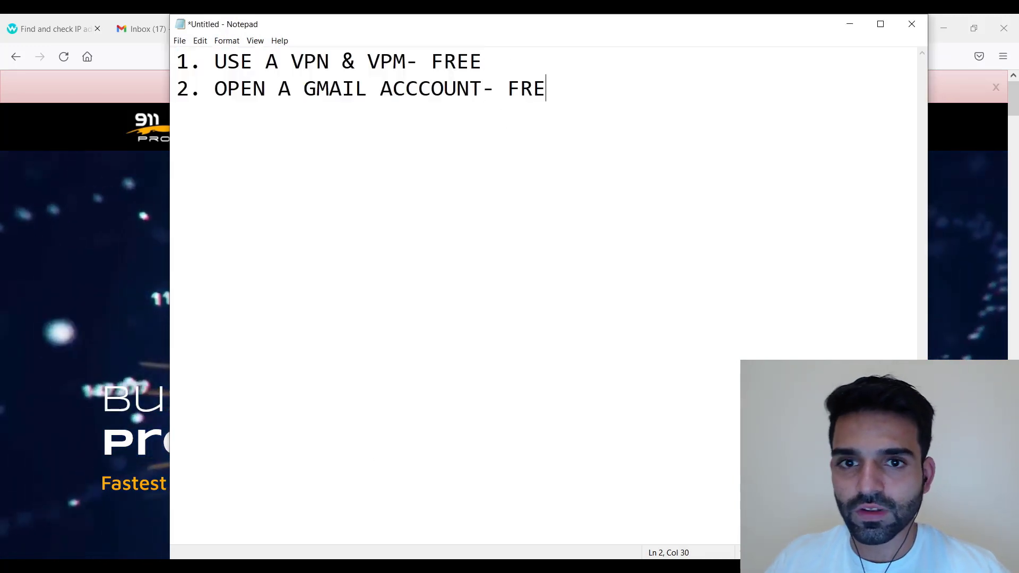
type("E")
Lower the Notepad window and add 'BLUEBIRD' after 'PAID $$$' on the VCC line
left_click_drag(539, 32, 537, 123)
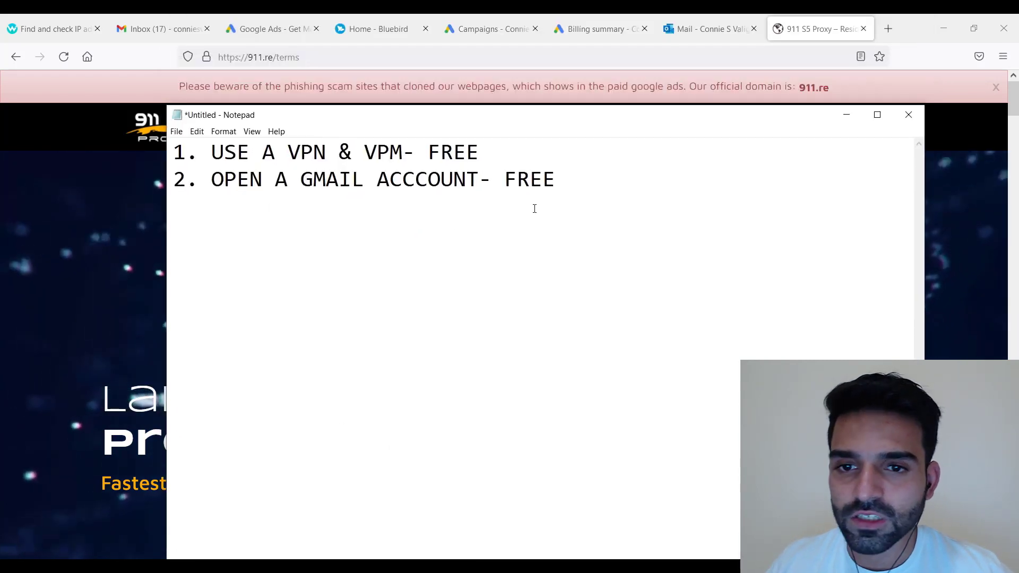
type("3. ")
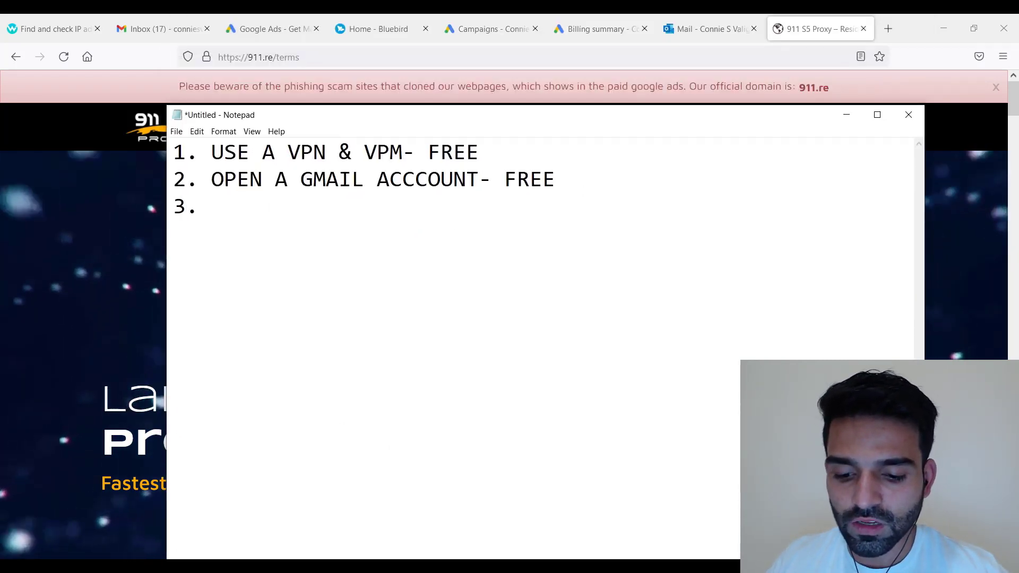
type("VCC ")
type("-VIRT")
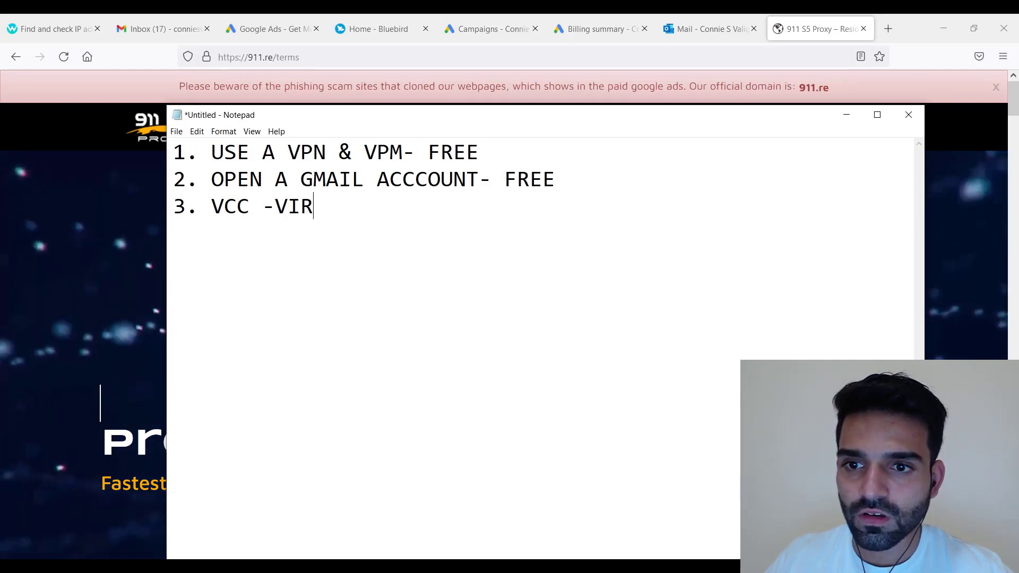
type("TUAAL CREADI")
key("BackSpace")
key("BackSpace")
key("BackSpace")
type("DIT CARD - PAID $$$")
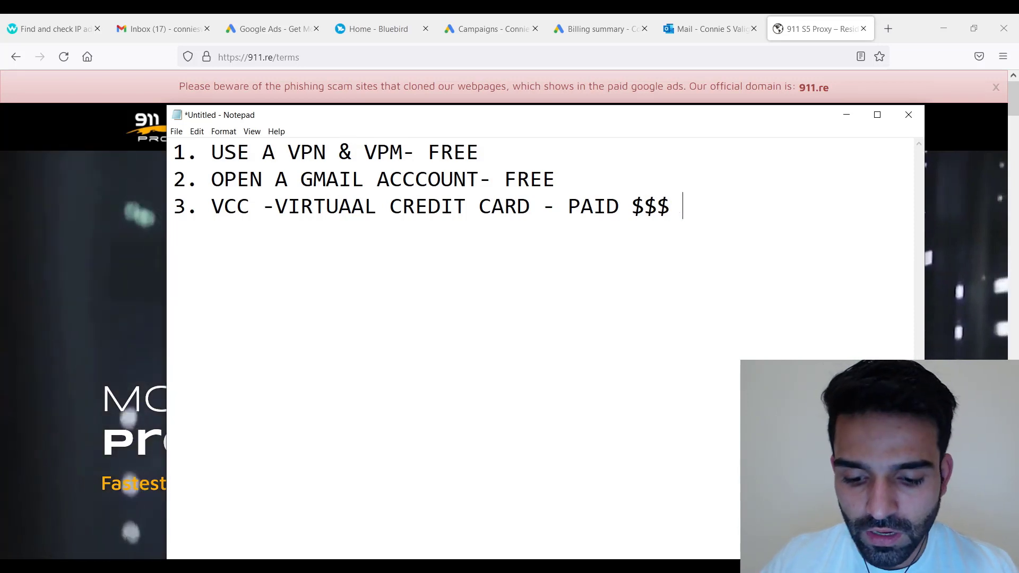
type(" BLUEBIRD")
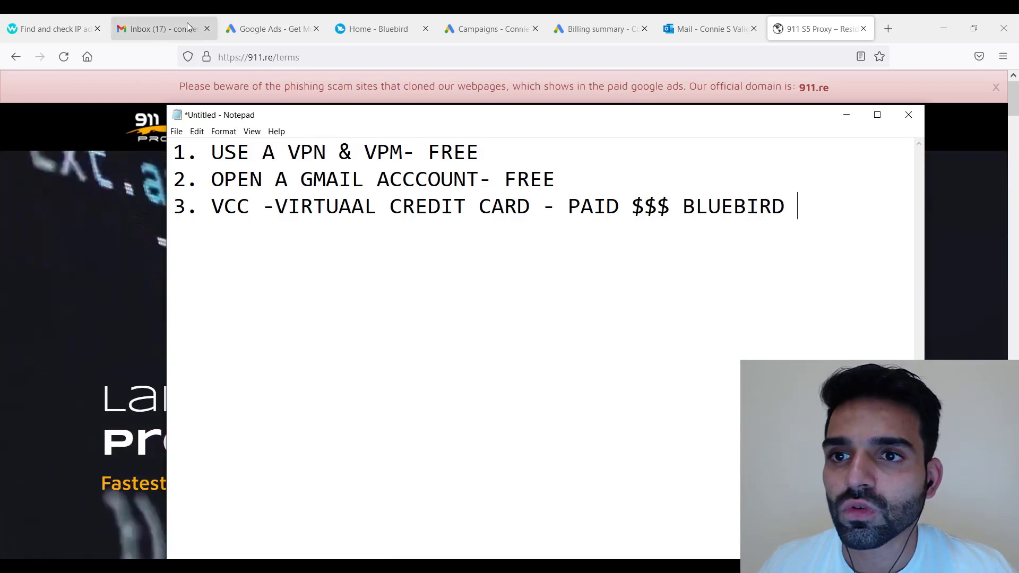
Review whoer.net IP results, Gmail and Google Ads, ending on the Burn Boost Review campaigns
left_click(67, 29)
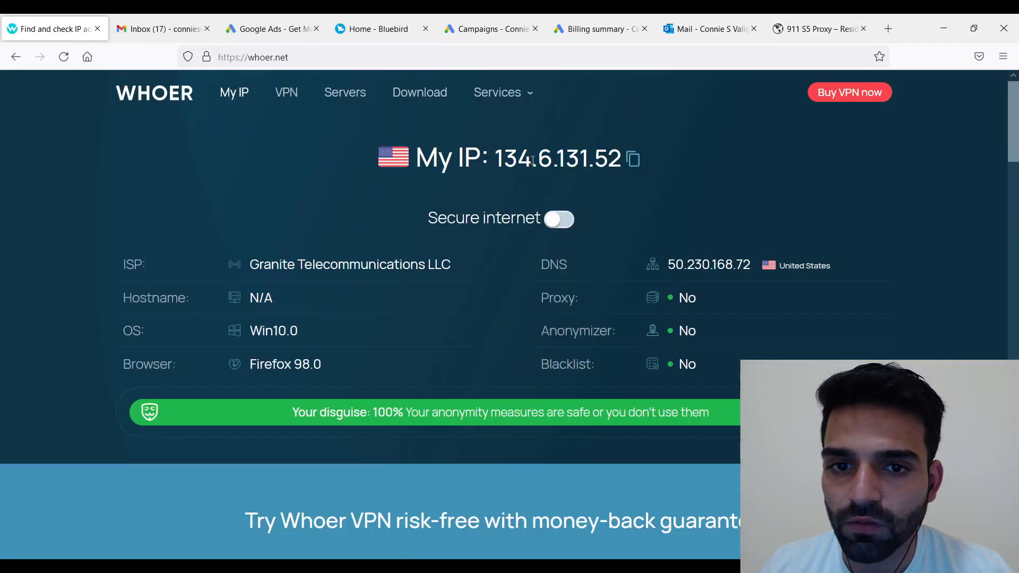
scroll(417, 239, "down", 5)
scroll(418, 239, "down", 5)
scroll(478, 223, "up", 5)
scroll(488, 199, "up", 3)
scroll(487, 200, "up", 3)
left_click(163, 29)
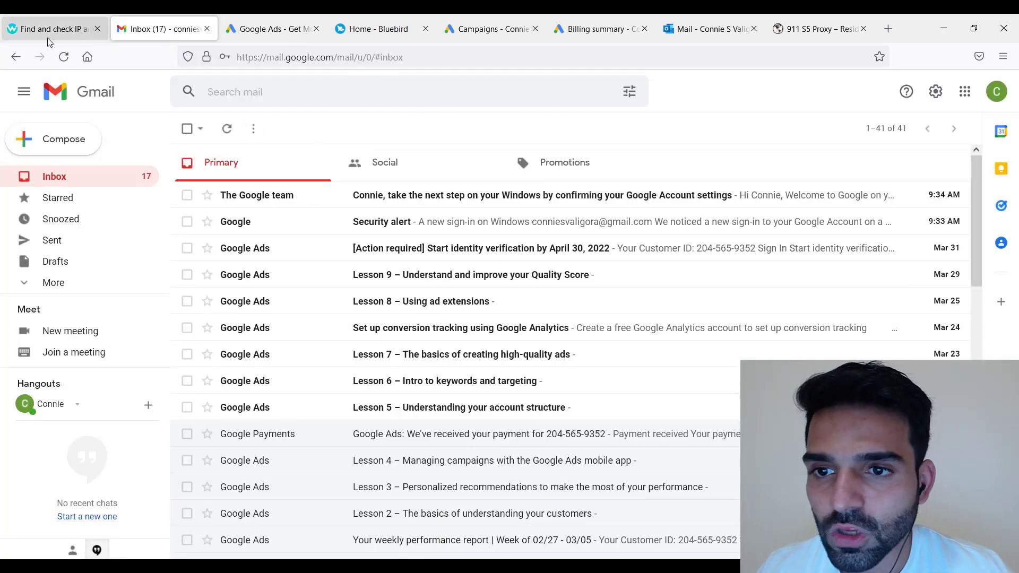
left_click(263, 29)
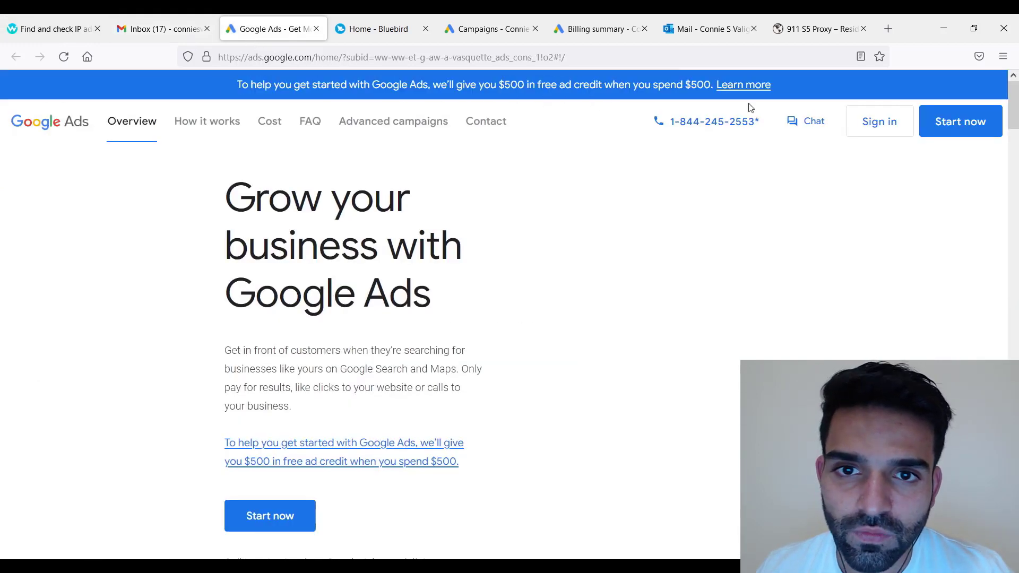
left_click_drag(312, 89, 713, 85)
left_click(478, 28)
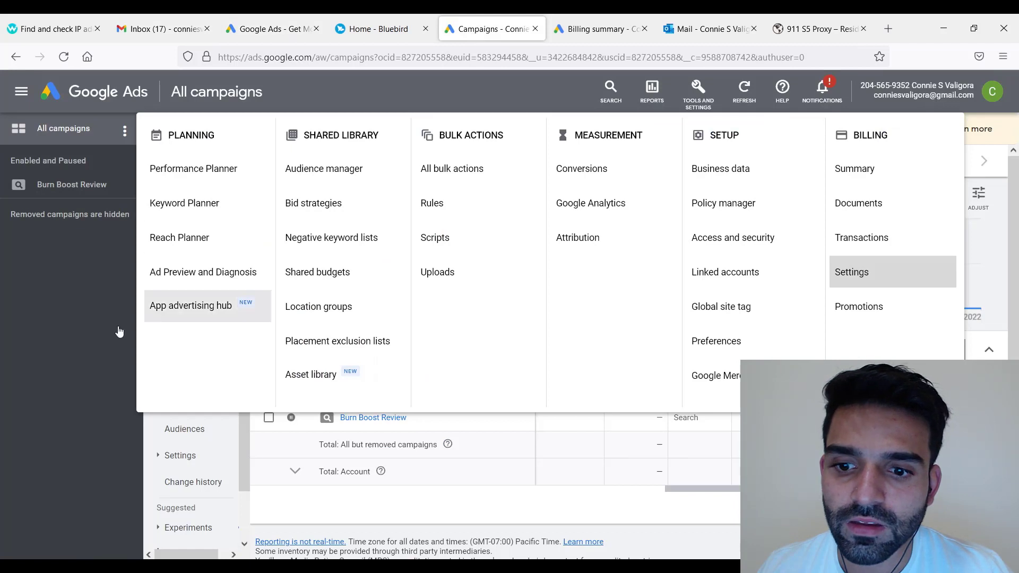
left_click(96, 339)
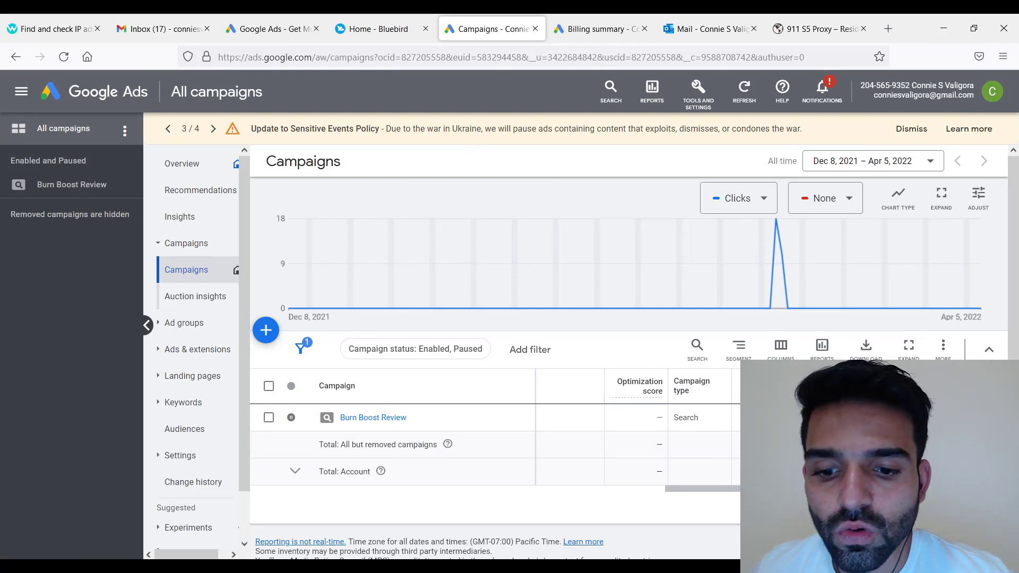
Highlight 'PAID $$$ BLUEBIRD', view the Bluebird dashboard and billing summary, then return to the notes
left_click(397, 529)
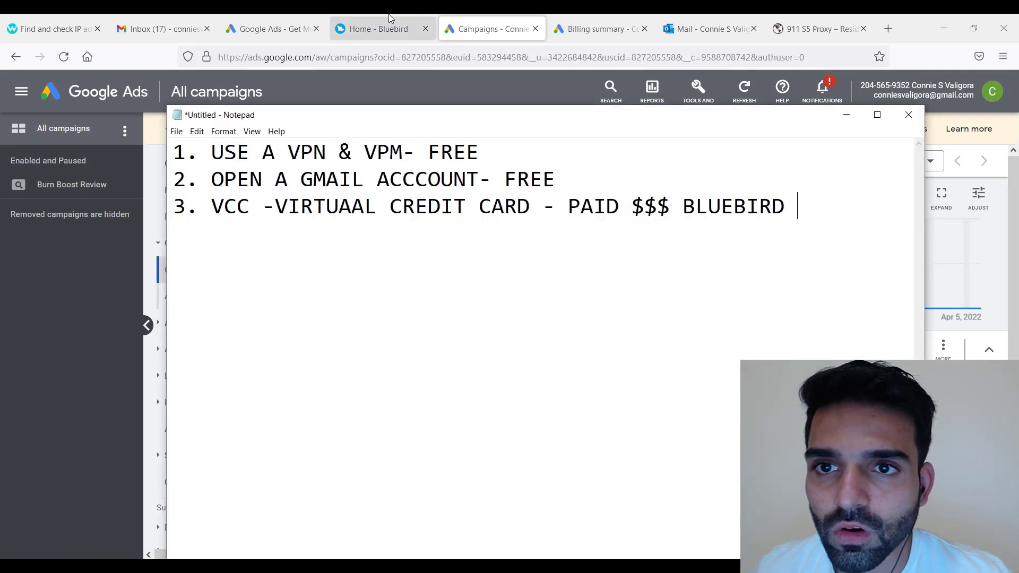
left_click_drag(819, 212, 596, 206)
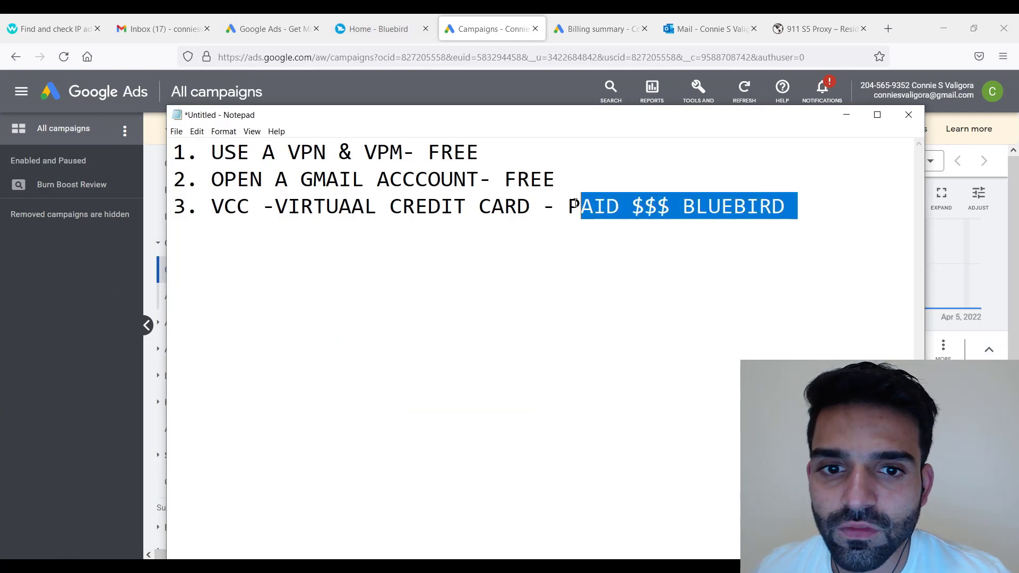
left_click(379, 29)
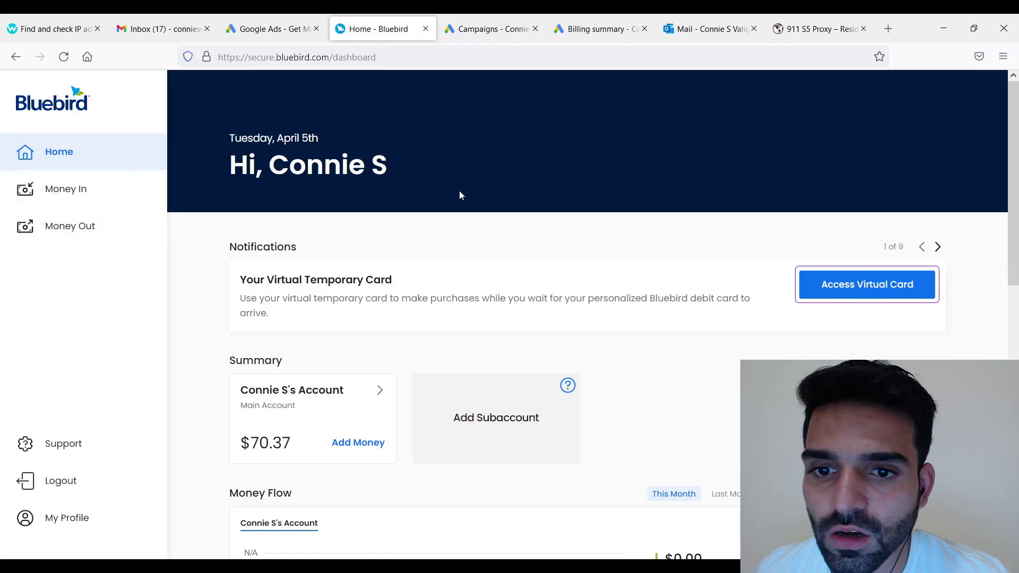
left_click(596, 29)
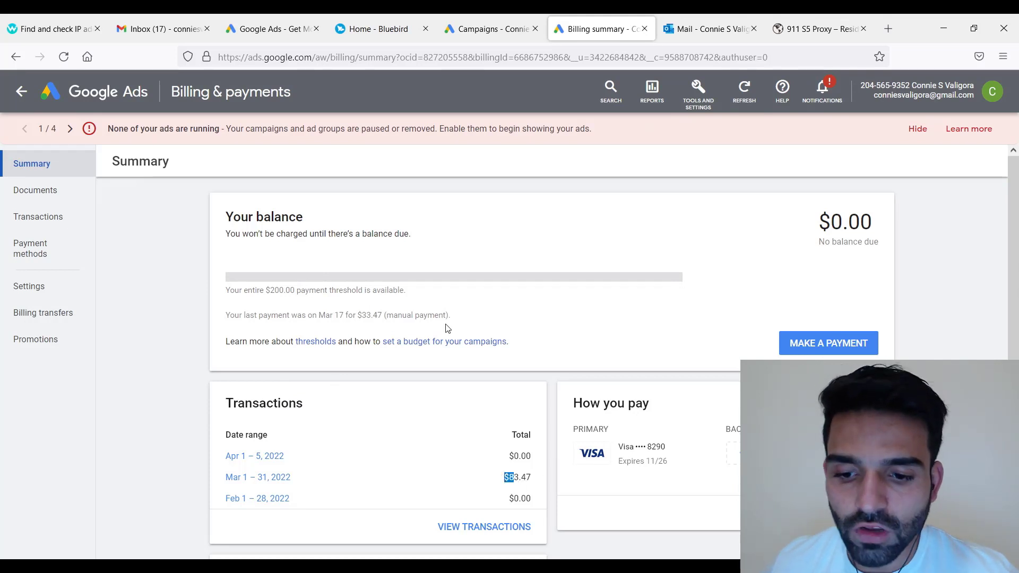
left_click(334, 509)
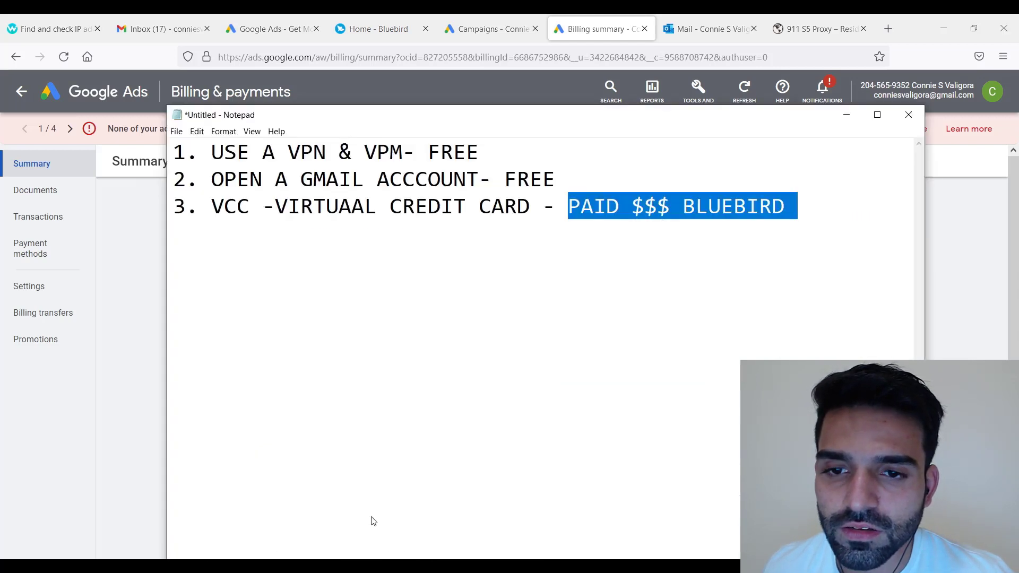
Clear the notes highlight and page through the Google Ads support email results
left_click(479, 231)
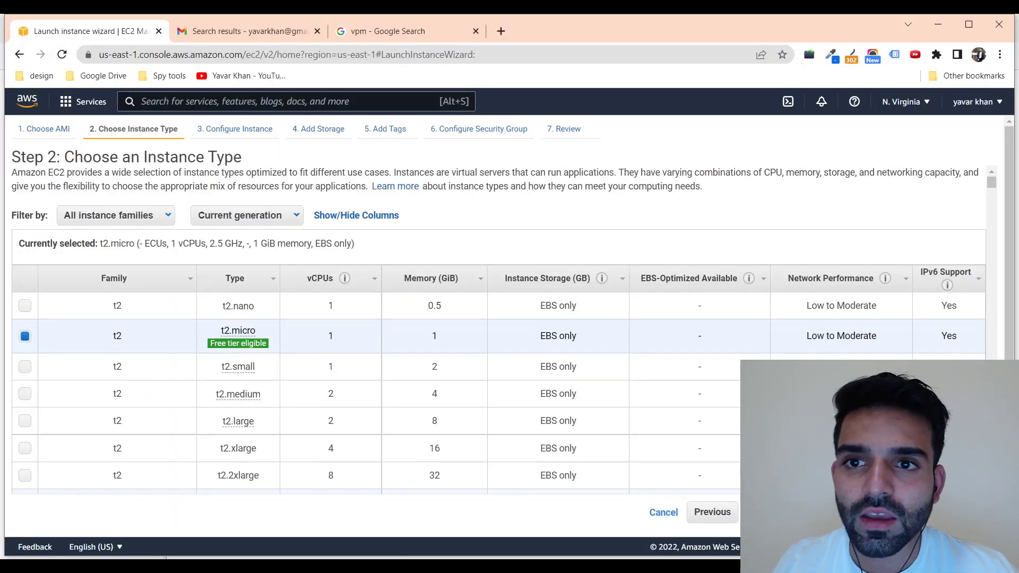
left_click(253, 33)
scroll(510, 319, "down", 3)
scroll(717, 279, "down", 2)
scroll(717, 278, "down", 3)
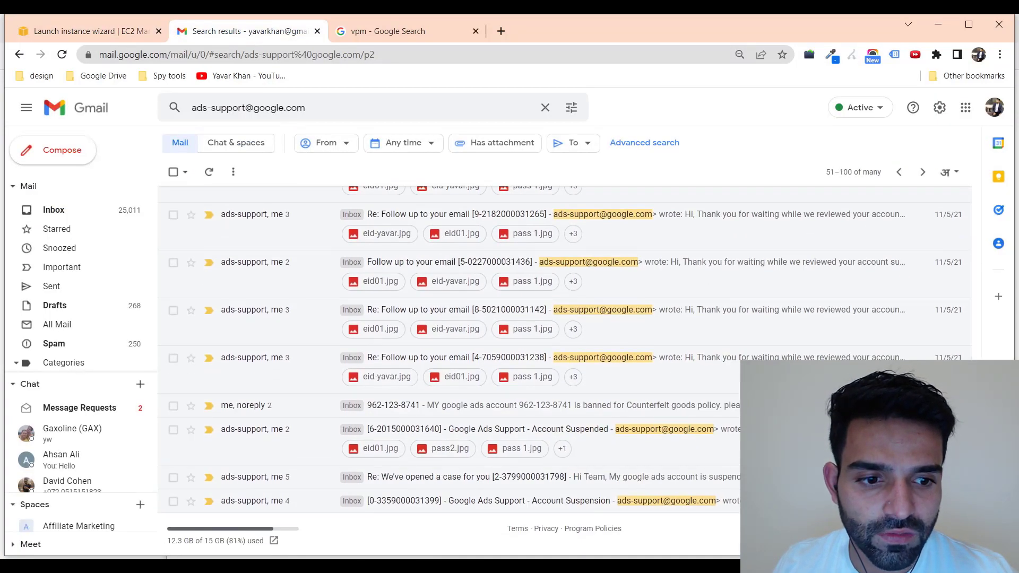
left_click(923, 172)
scroll(716, 279, "down", 3)
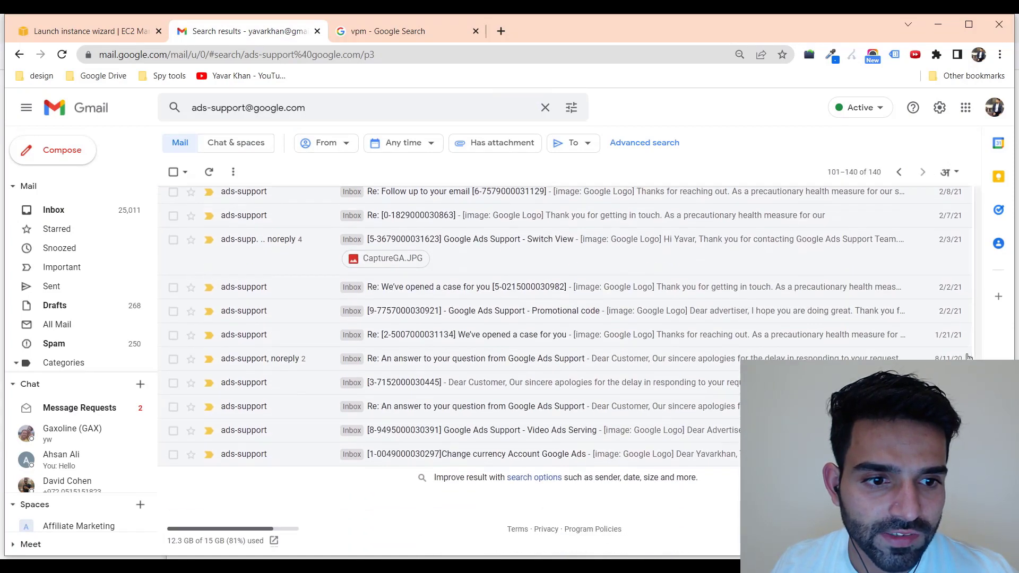
mouse_move(897, 173)
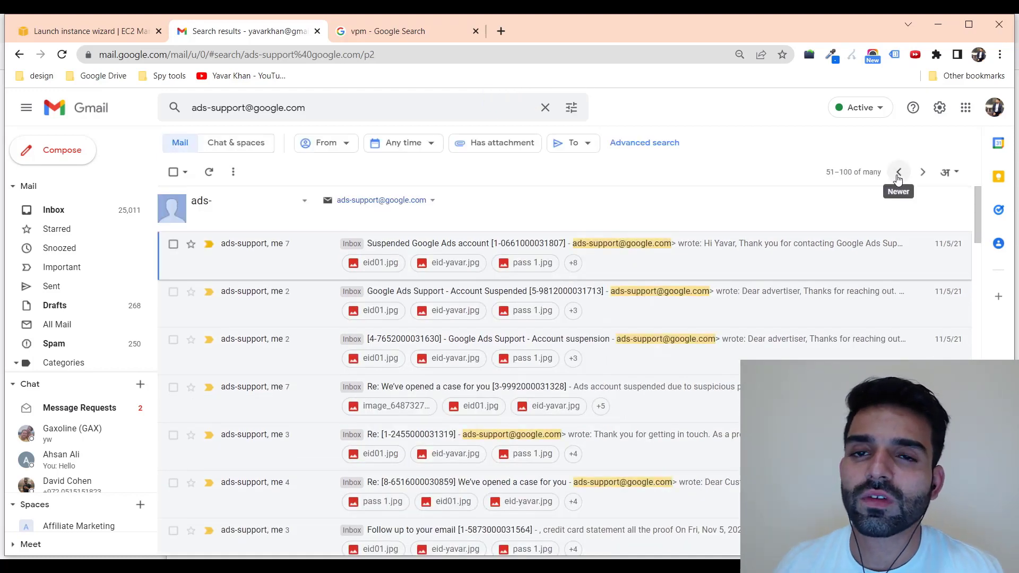
Highlight each Notepad step in turn: VPN & VPM free, Gmail account, virtual credit card
key("alt+Tab")
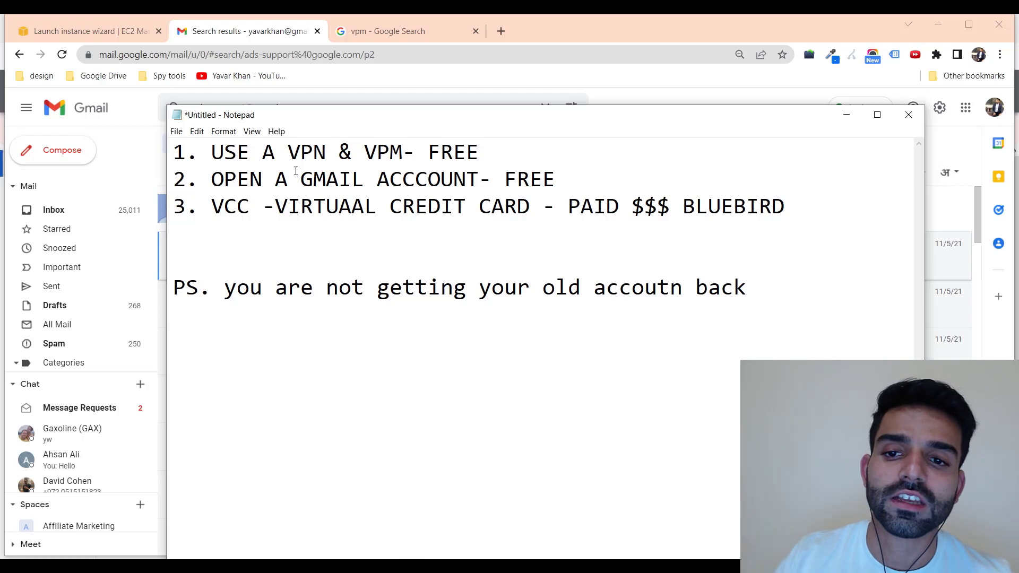
left_click_drag(275, 152, 497, 151)
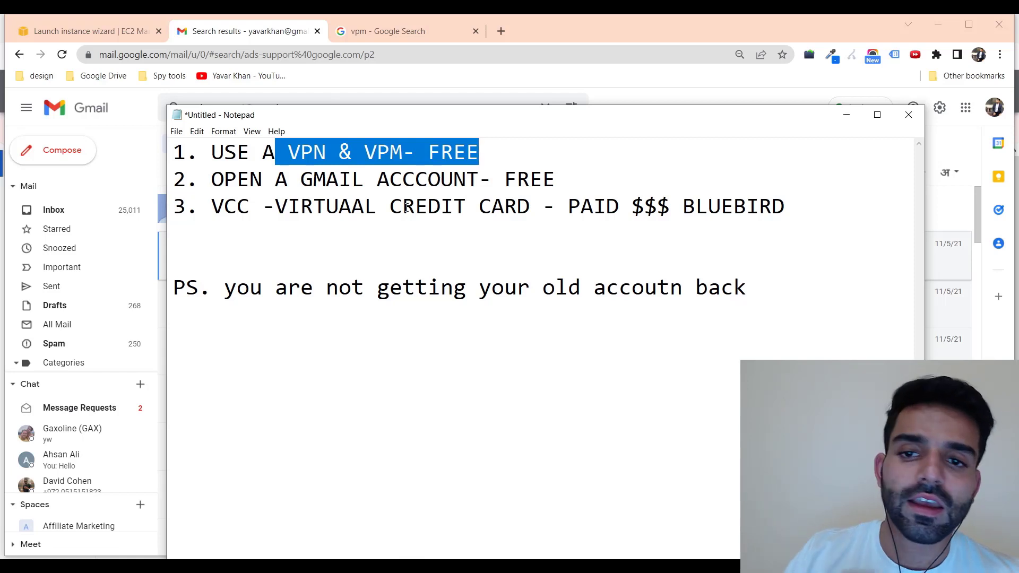
left_click_drag(172, 179, 555, 179)
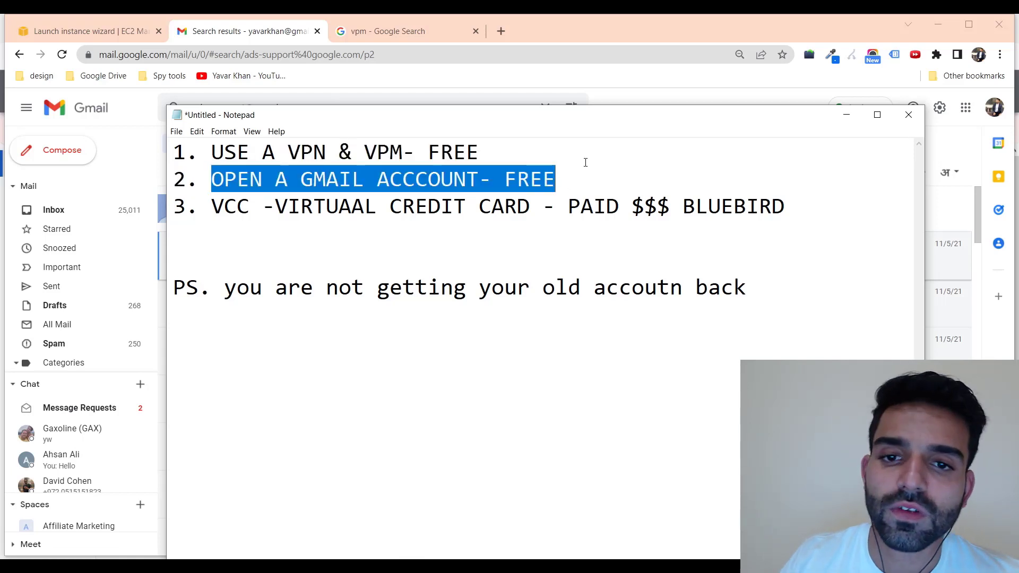
left_click(571, 185)
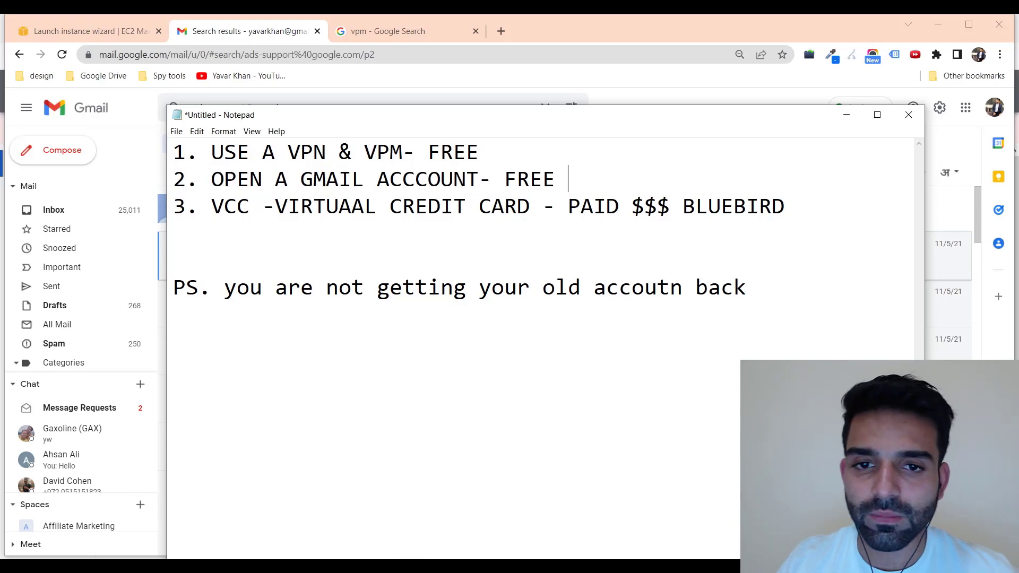
left_click_drag(348, 152, 497, 163)
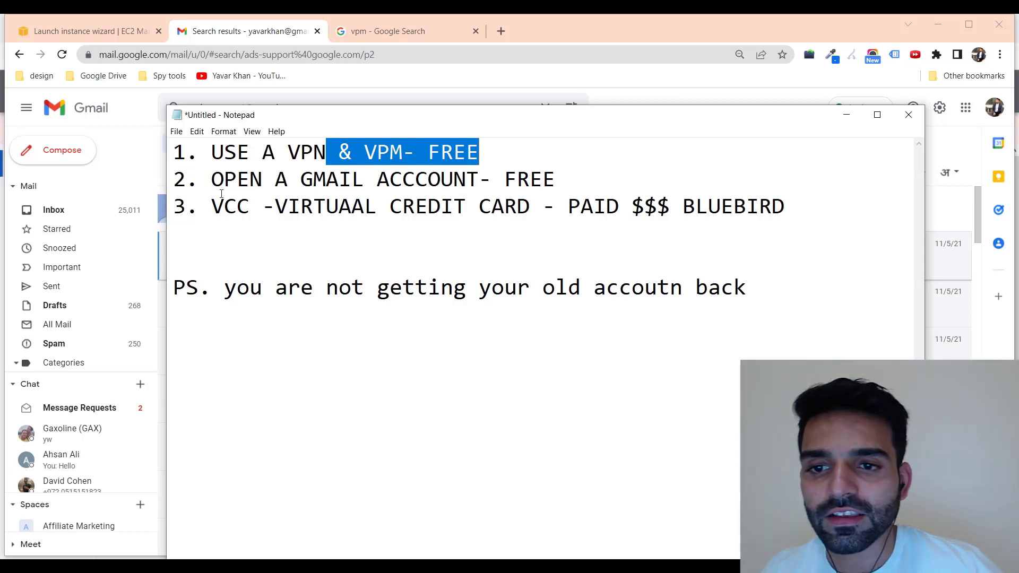
left_click_drag(222, 206, 504, 206)
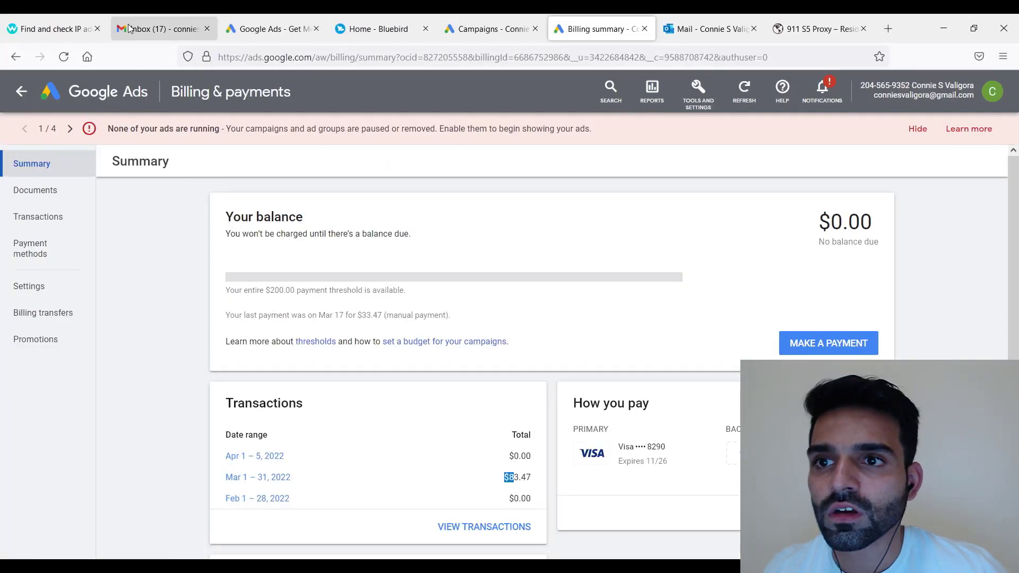
Switch to the Home - Bluebird tab showing the $70.37 dashboard
left_click(370, 29)
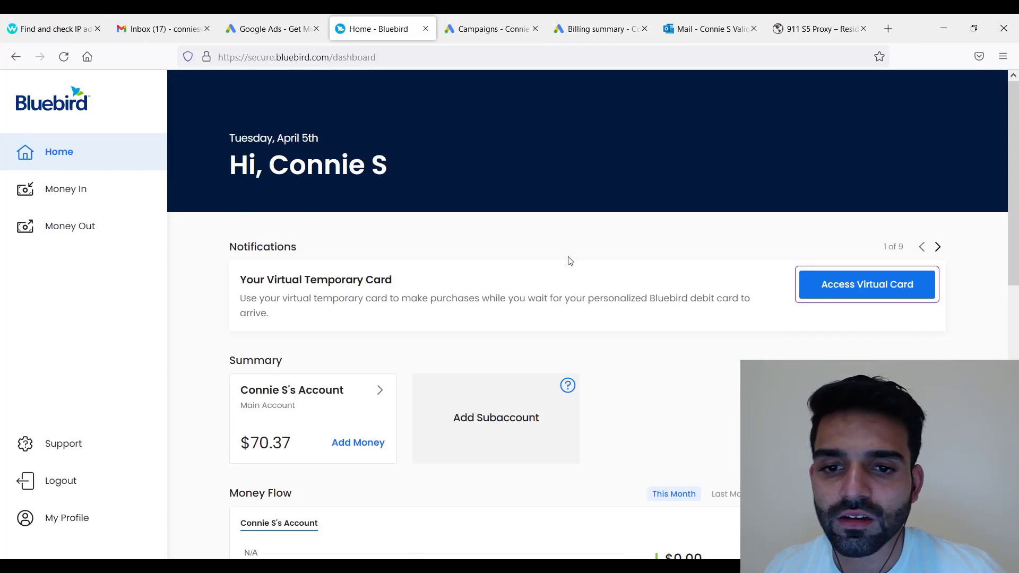
scroll(492, 282, "down", 2)
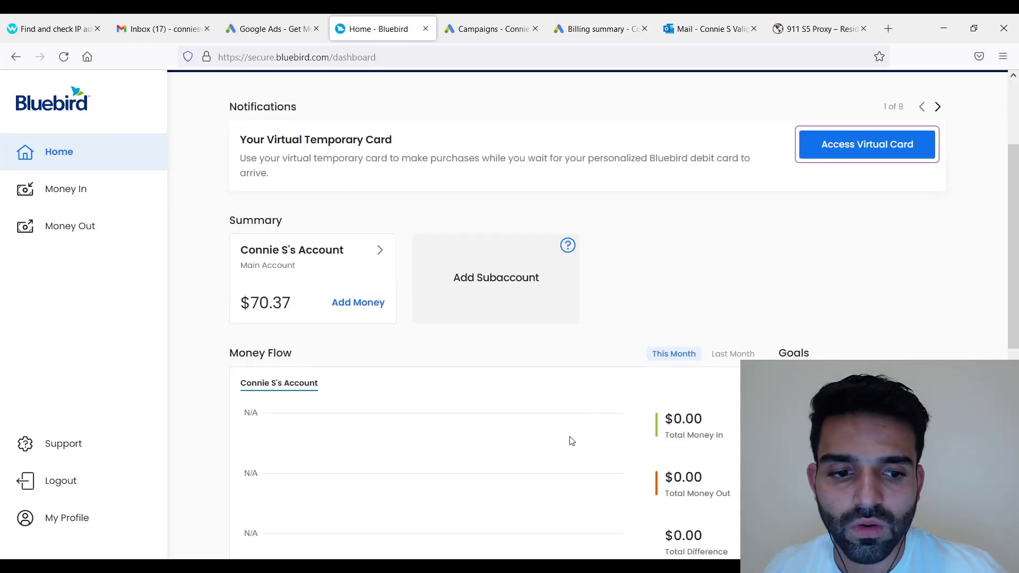
scroll(574, 431, "down", 3)
scroll(573, 430, "up", 3)
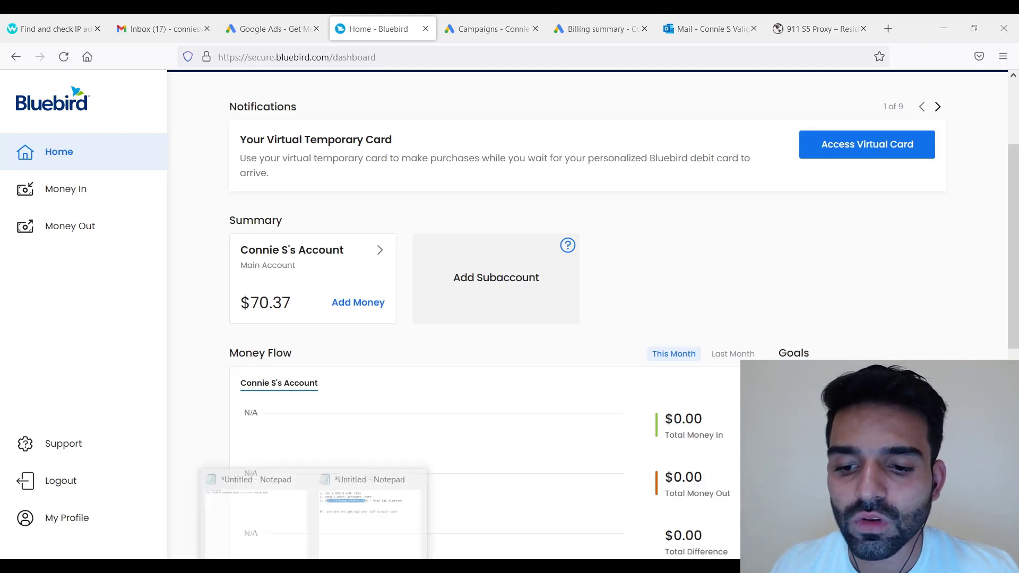
Bring the notes forward and highlight CREDIT CARD in step 3
left_click(375, 510)
left_click(556, 206)
left_click_drag(556, 206, 354, 229)
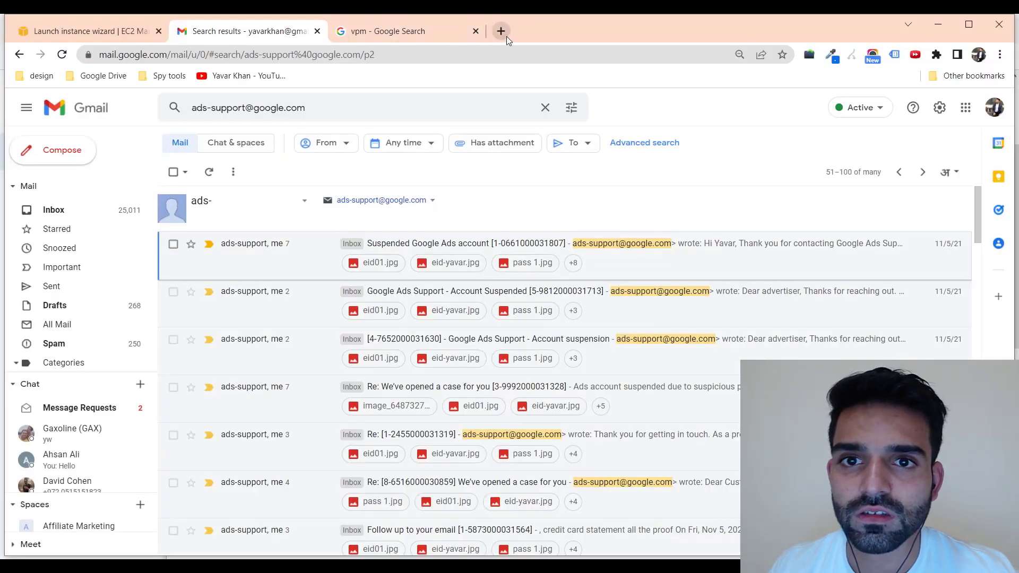
Search Google for 'buy google ads account' in a fresh browser page
left_click(502, 30)
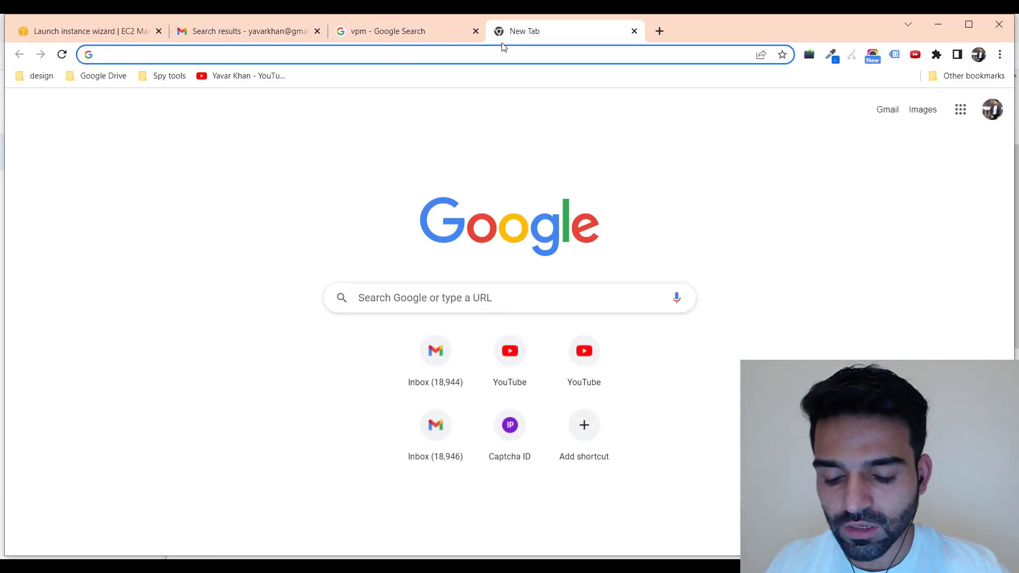
type("buy hosti")
key("BackSpace")
key("BackSpace")
key("BackSpace")
key("BackSpace")
key("BackSpace")
type("goo")
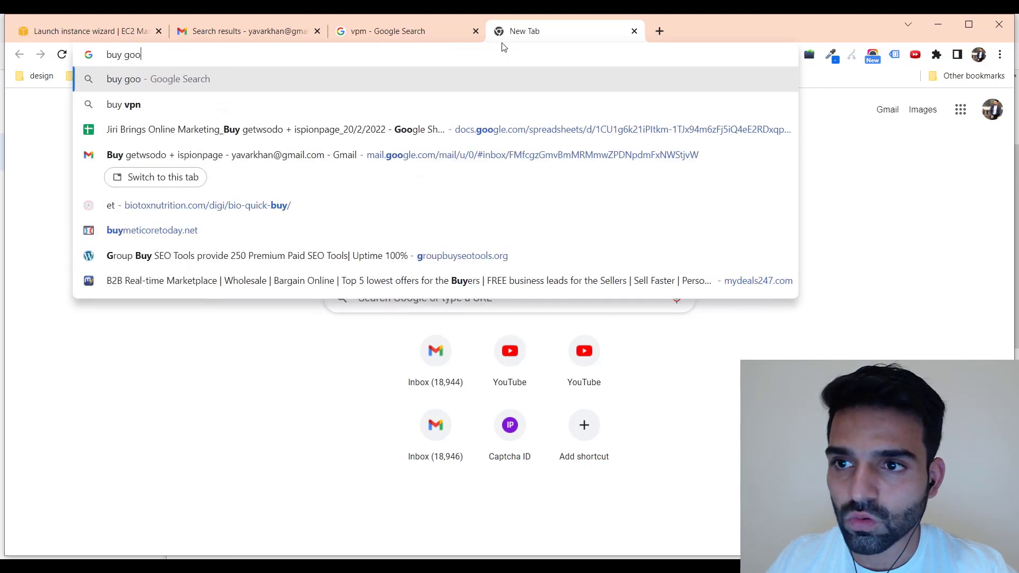
type("gle ads ac")
type("nt")
key("Return")
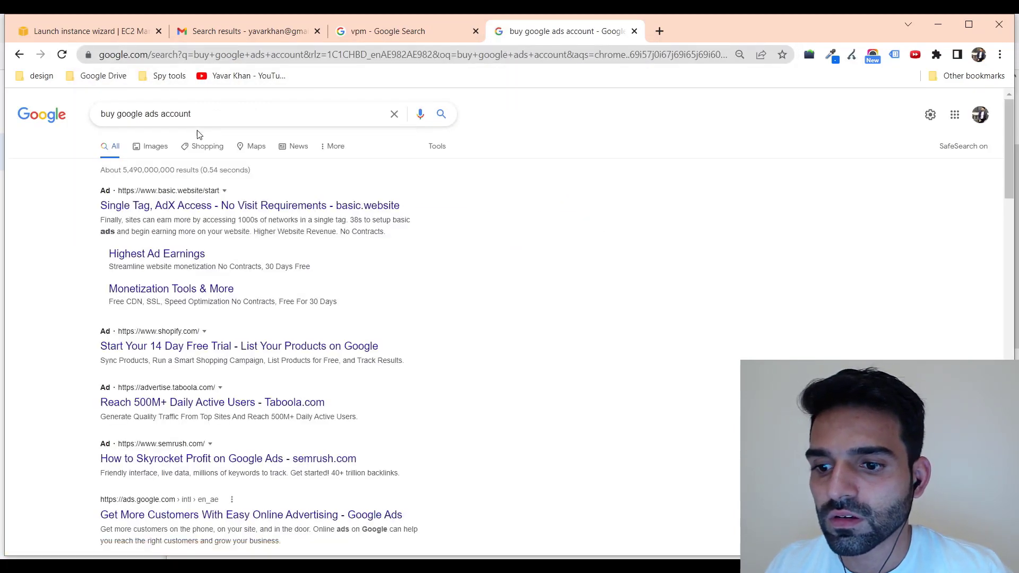
scroll(200, 239, "down", 2)
scroll(239, 279, "down", 3)
scroll(238, 312, "down", 2)
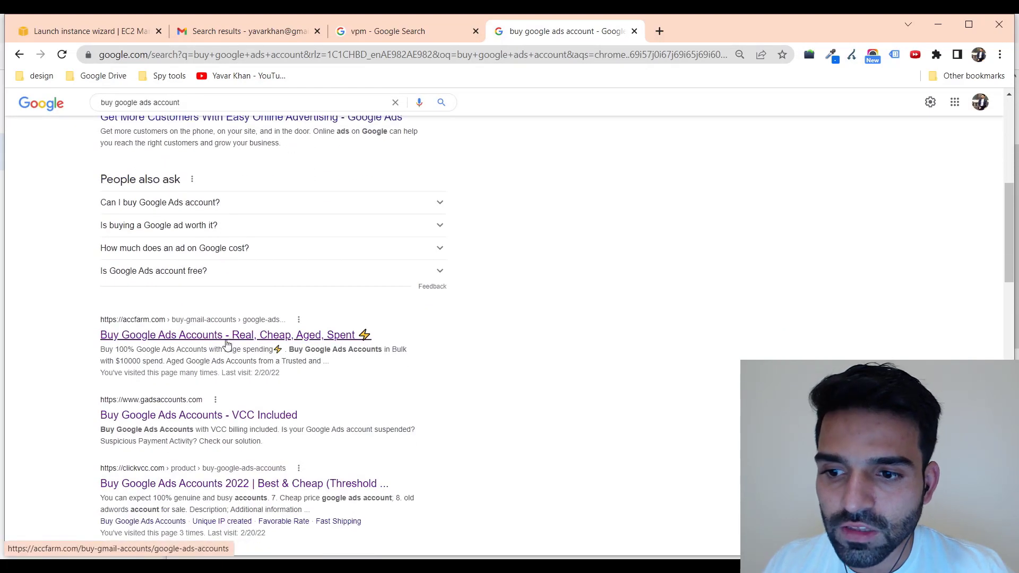
Open the accfarm, bestdigitalaccounts, govcc, greenvcc and vccrp seller results in background tabs
middle_click(198, 415)
middle_click(239, 483)
scroll(239, 398, "down", 3)
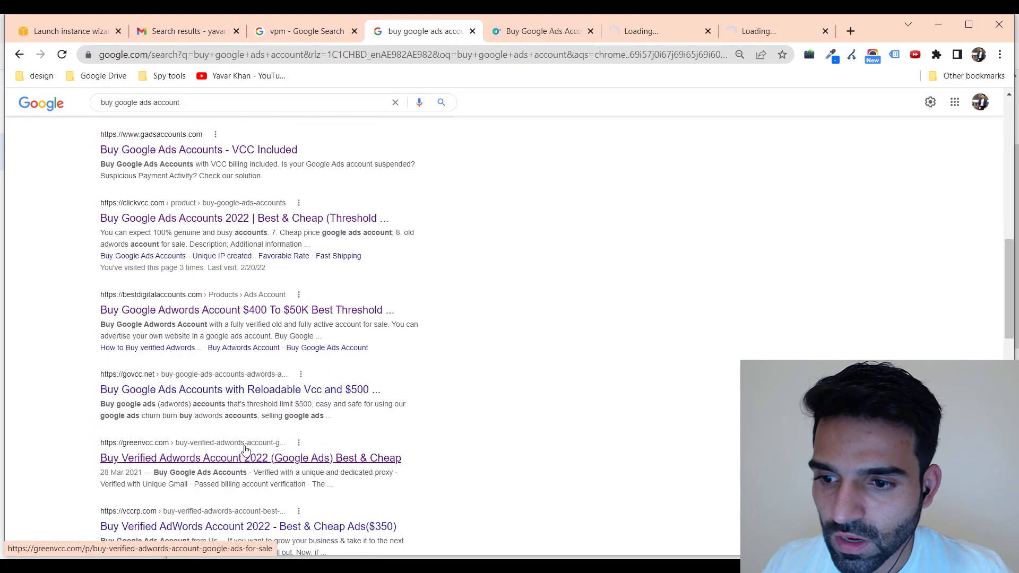
middle_click(201, 310)
middle_click(239, 390)
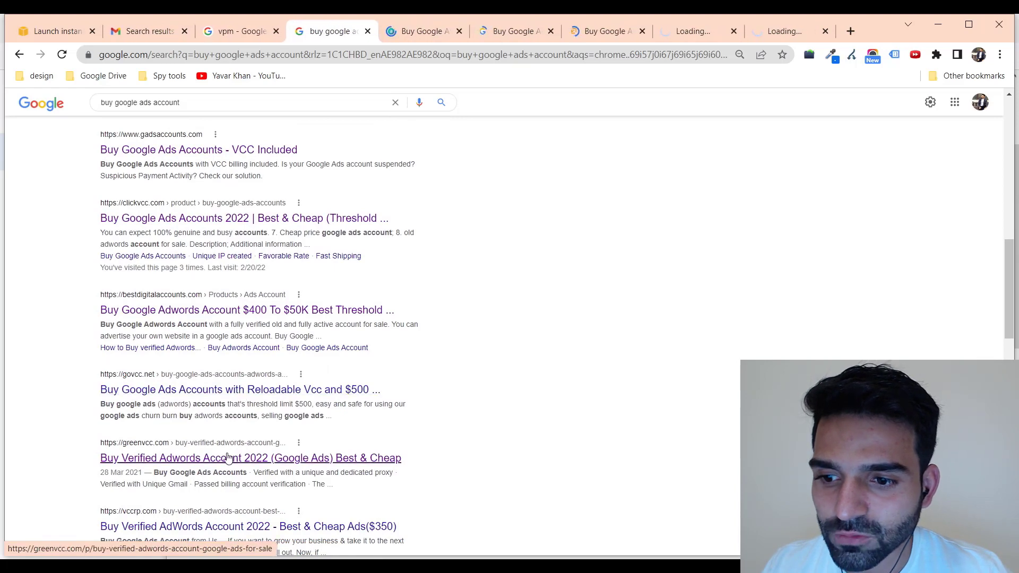
middle_click(239, 458)
scroll(266, 509, "down", 2)
middle_click(239, 393)
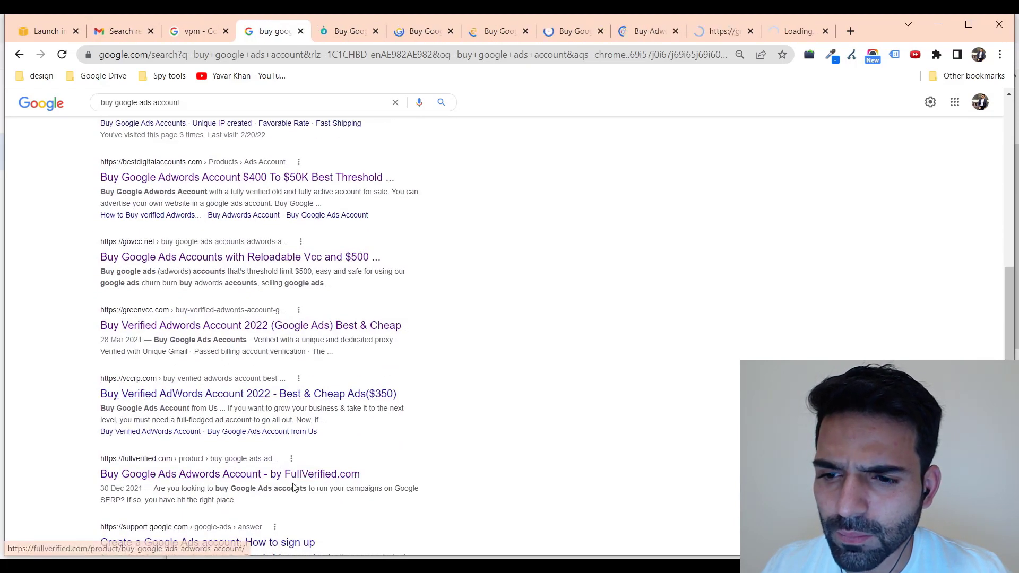
Open fullverified in a tab, then review accfarm and highlight its $999.99 CA 2019 price
middle_click(307, 475)
left_click(322, 31)
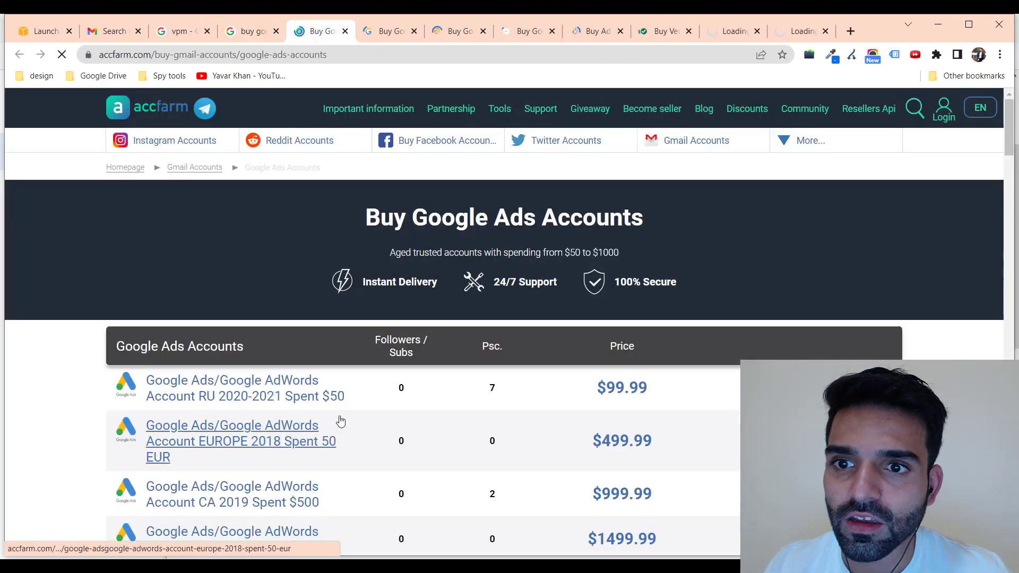
scroll(454, 350, "down", 2)
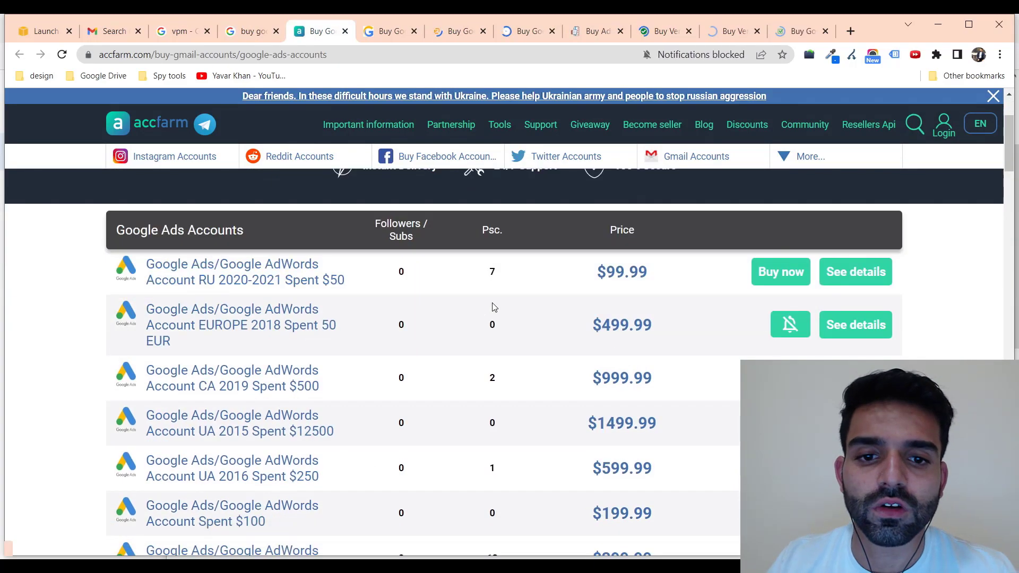
left_click(160, 54)
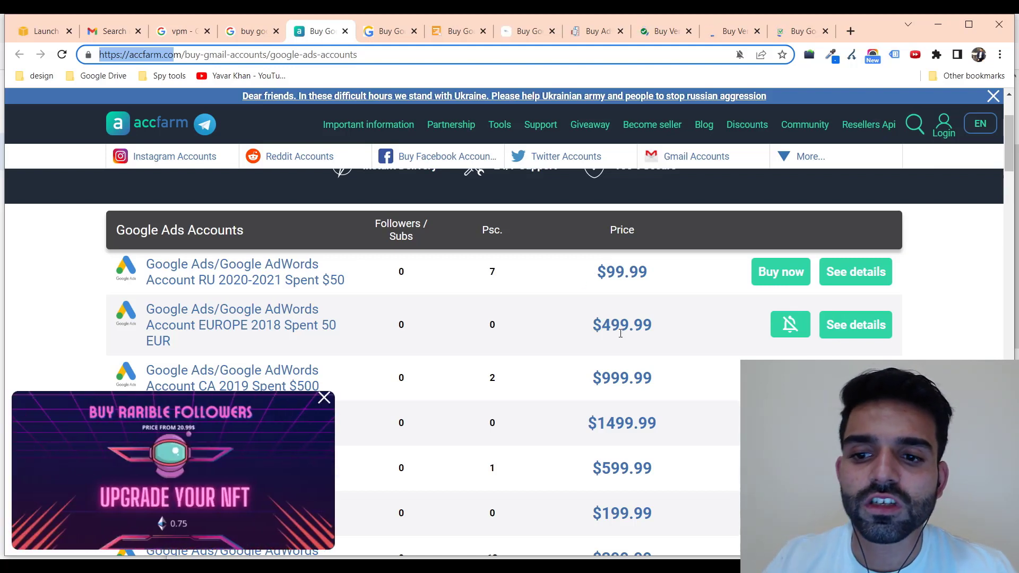
left_click(324, 398)
left_click_drag(593, 383, 682, 382)
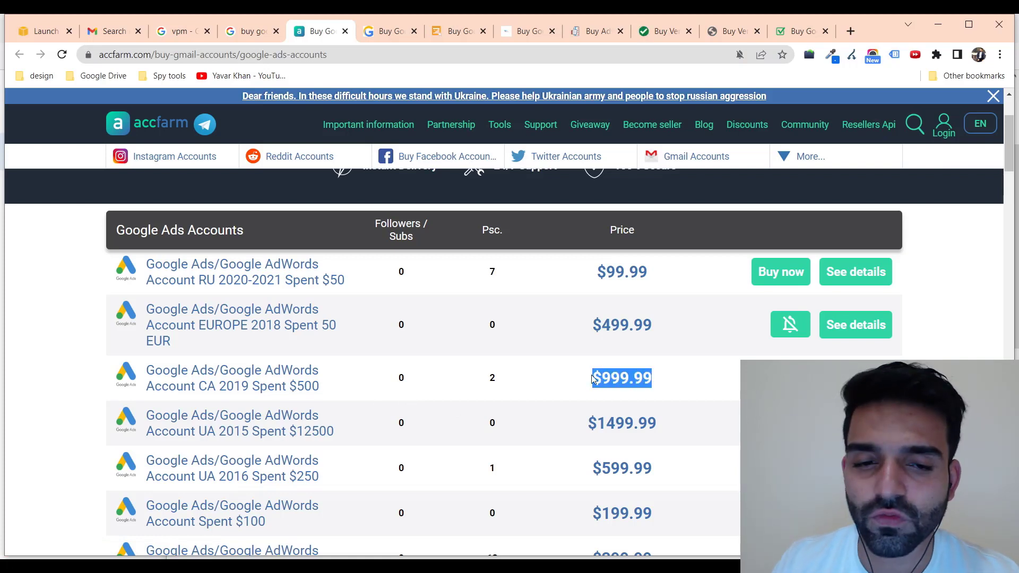
Browse gadsaccounts, clickvcc, bestdigitalaccounts and govcc, then close seller tabs back to results
key("ctrl+Tab")
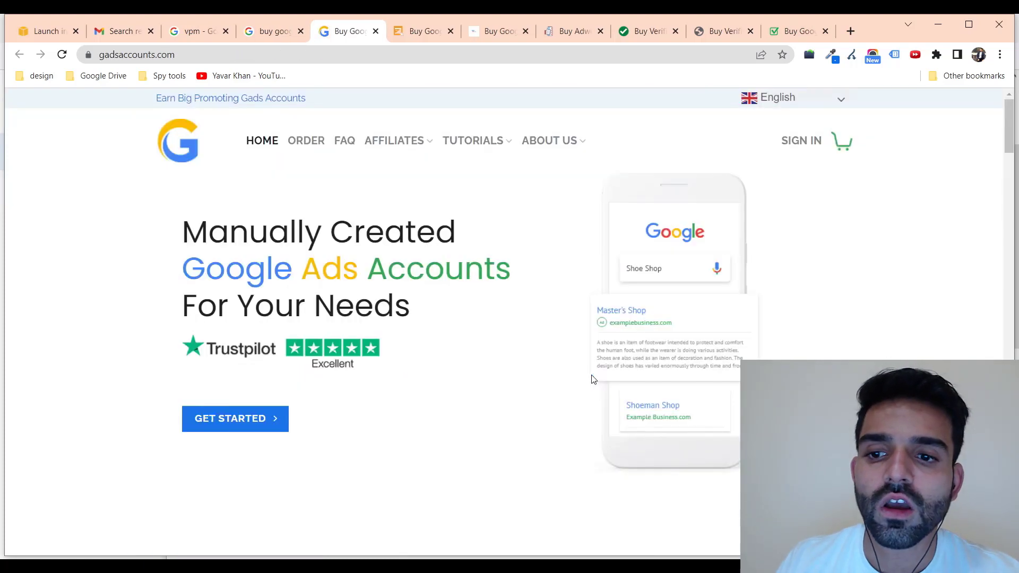
key("ctrl+Tab")
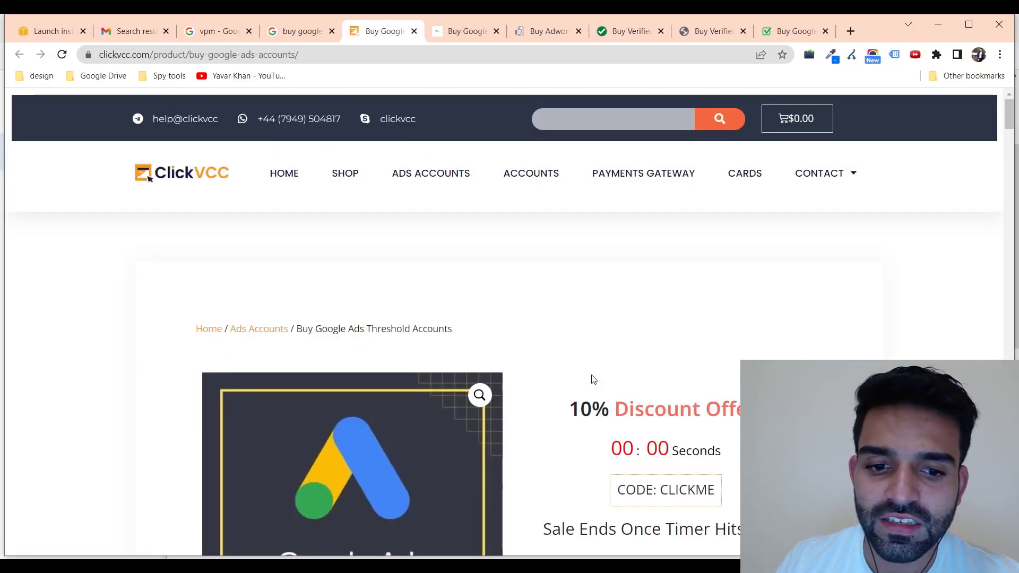
scroll(593, 378, "down", 3)
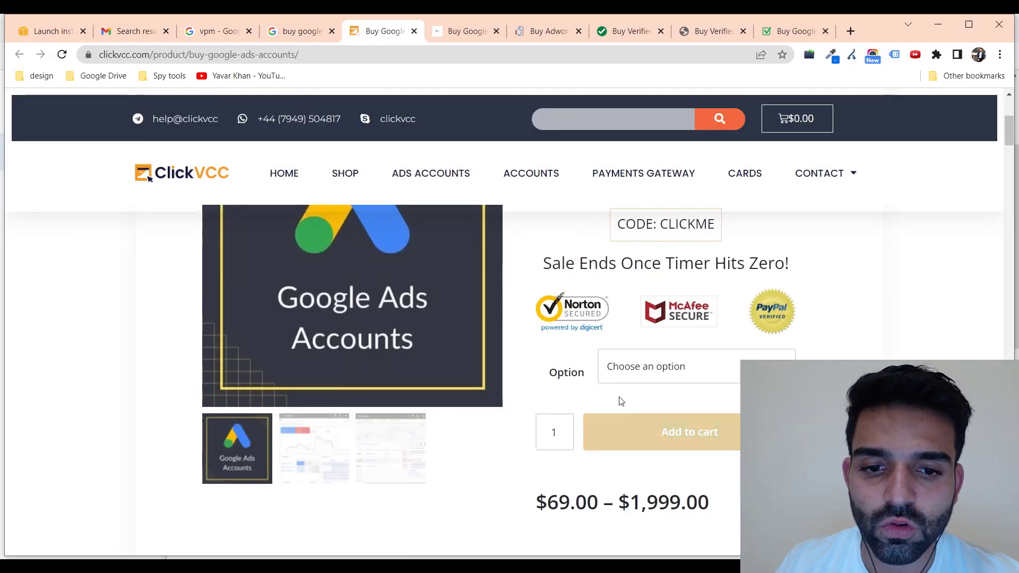
key("ctrl+Tab")
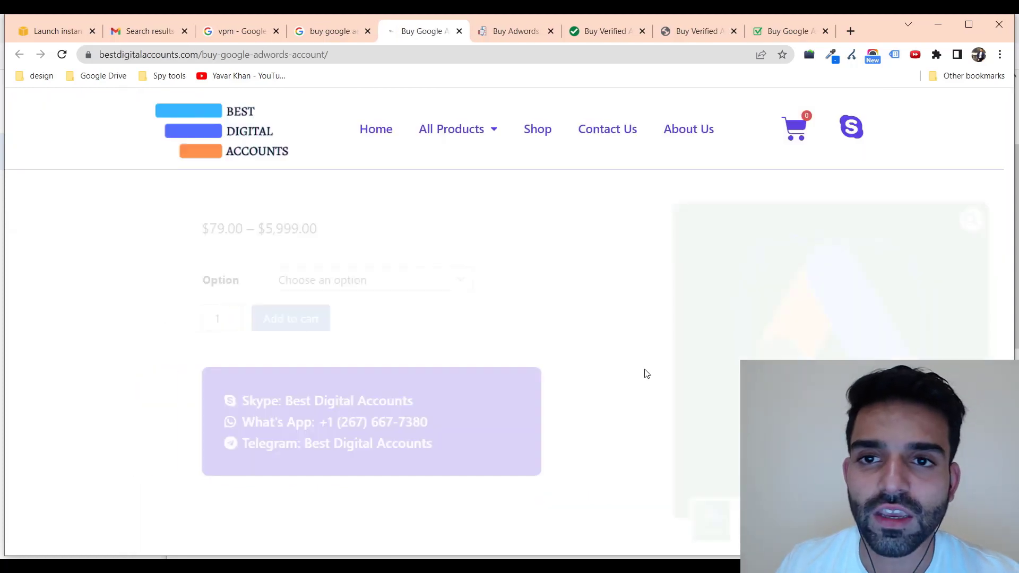
key("ctrl+Tab")
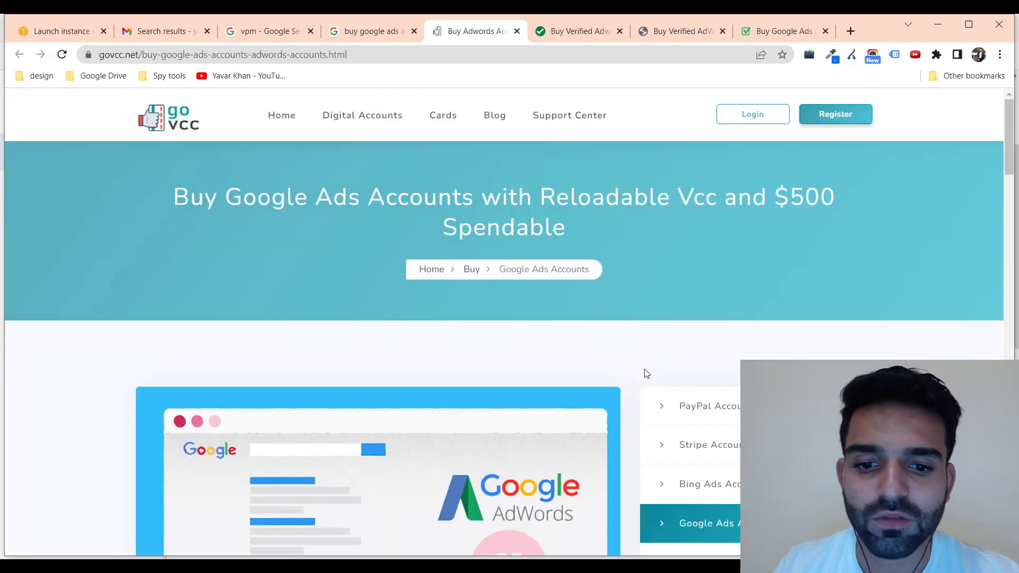
key("ctrl+w")
key("ctrl+w")
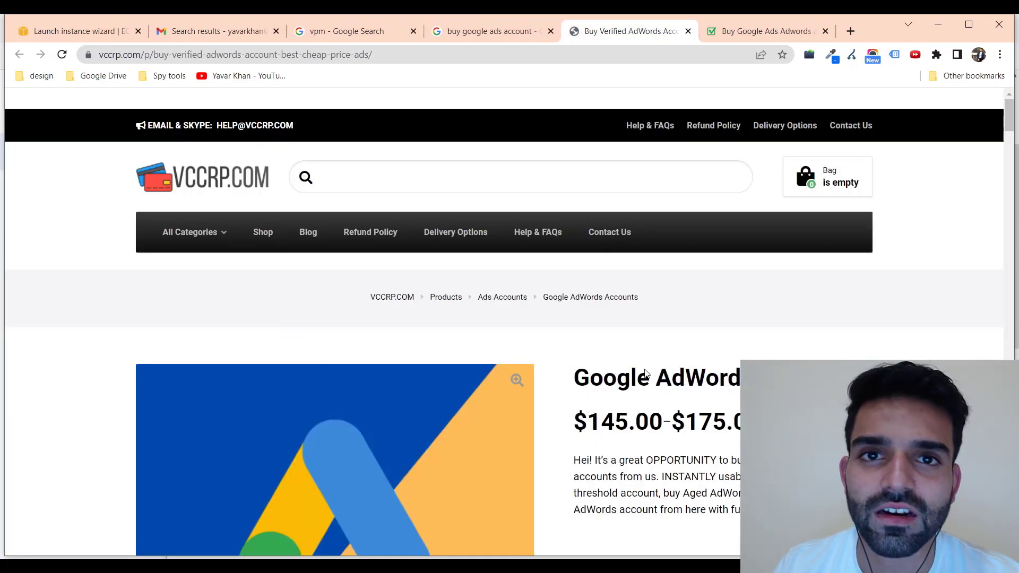
key("ctrl+w")
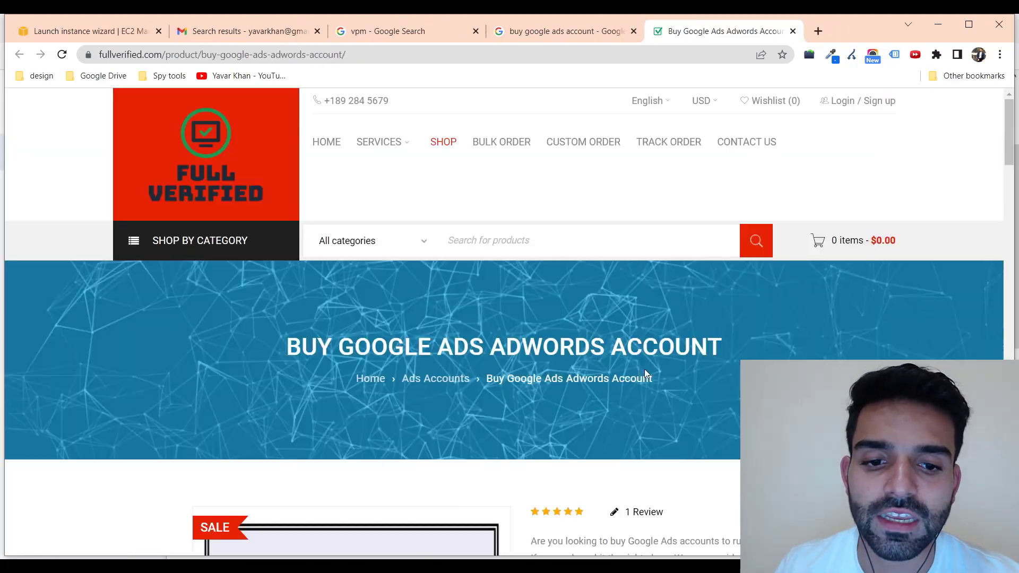
scroll(644, 368, "down", 5)
scroll(644, 369, "down", 3)
scroll(644, 368, "up", 3)
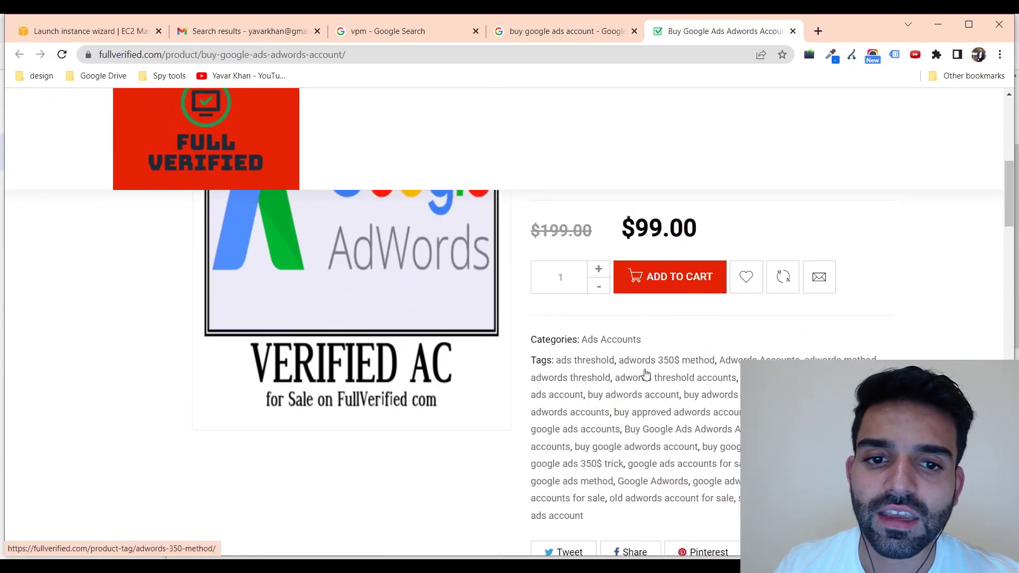
key("ctrl+w")
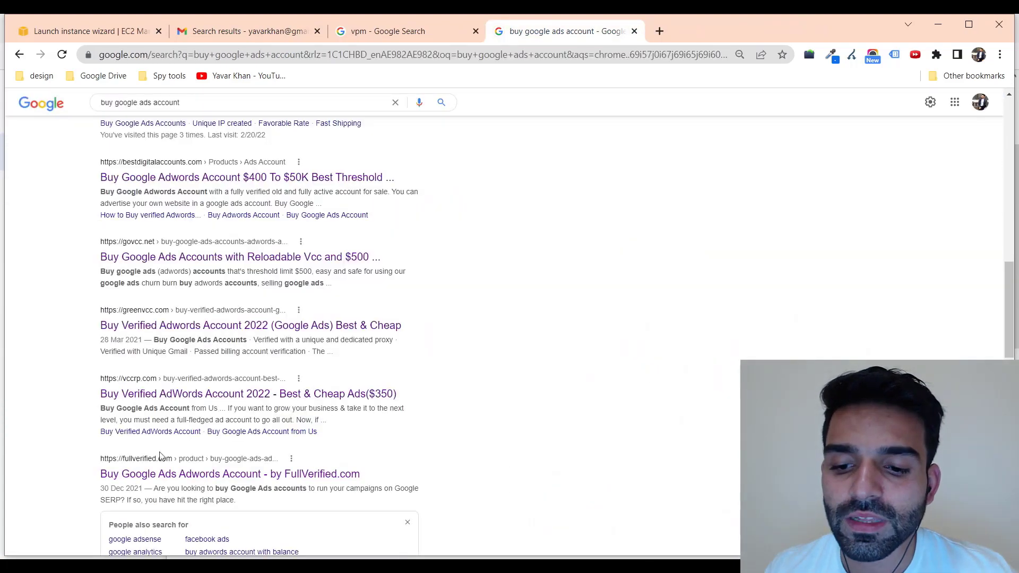
Restore the Notepad list and select all its text through the PS note
left_click(366, 510)
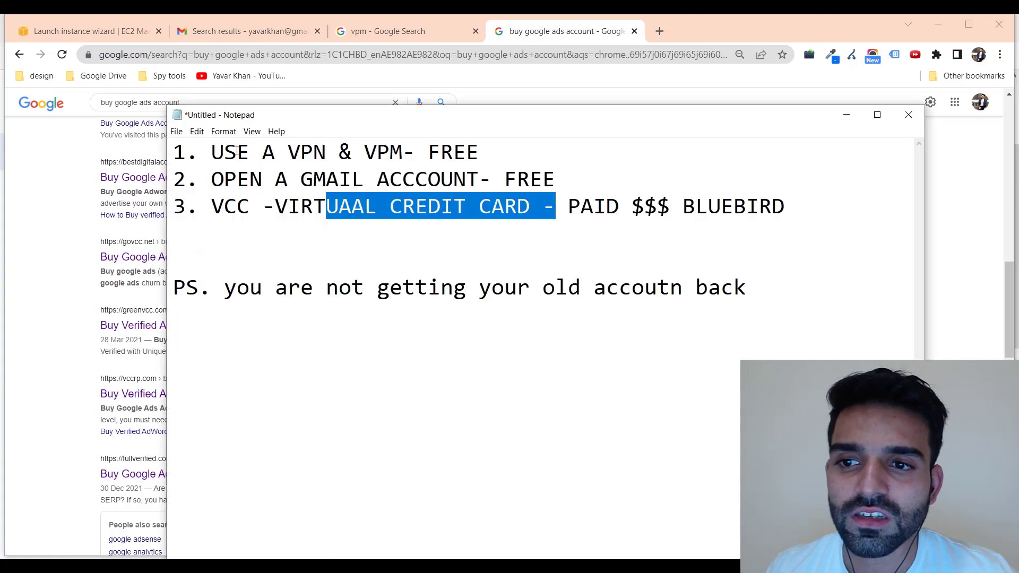
left_click_drag(212, 151, 758, 291)
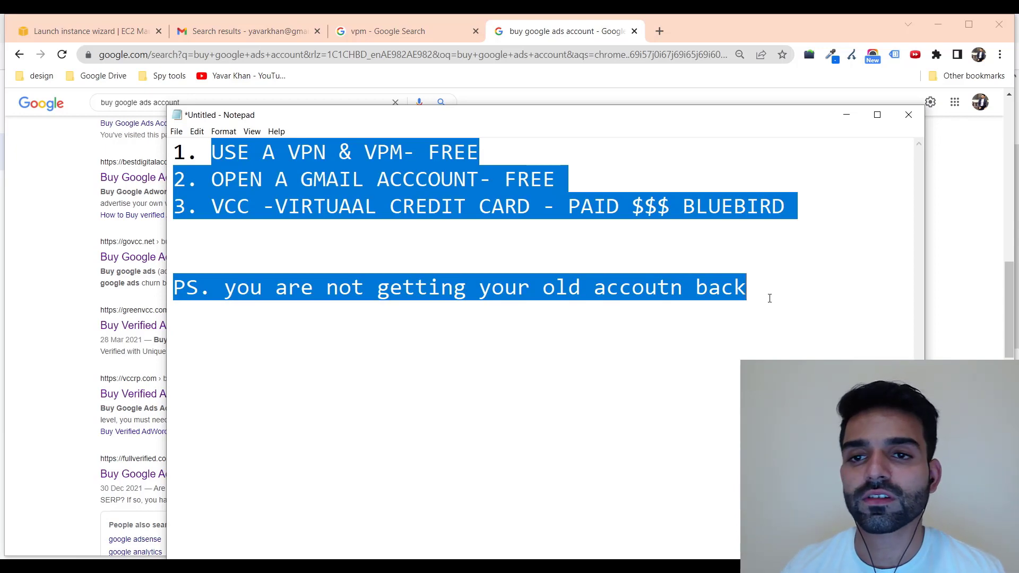
Open the creator's YouTube channel, highlight the Instagram username, then show the YouTube uploads
left_click(240, 75)
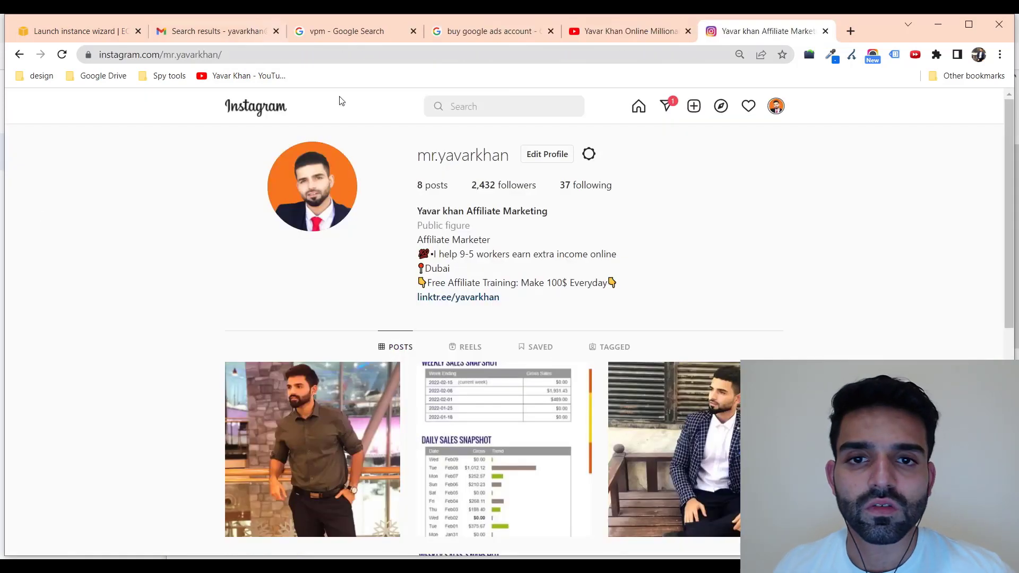
left_click_drag(417, 156, 512, 168)
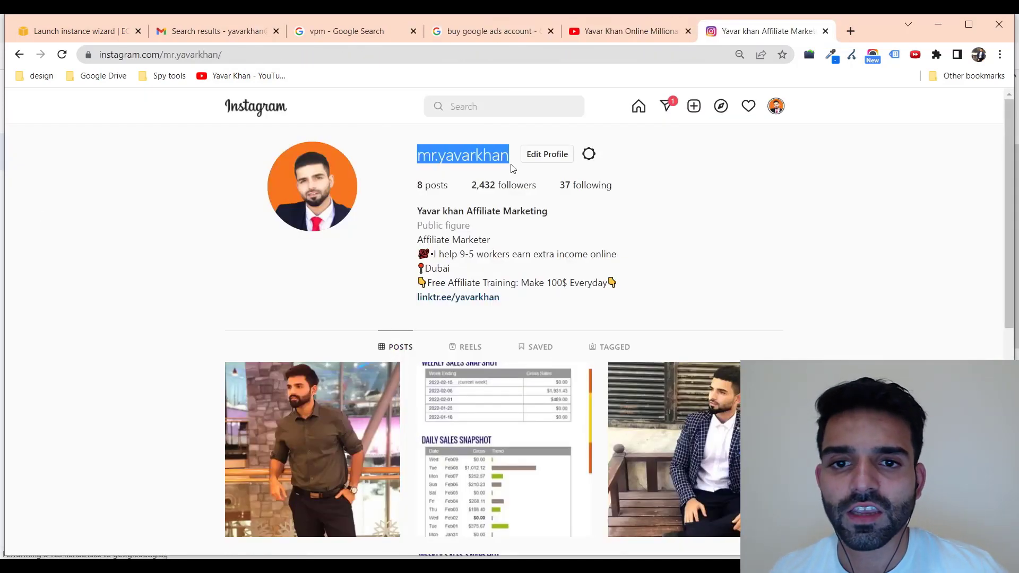
left_click(629, 31)
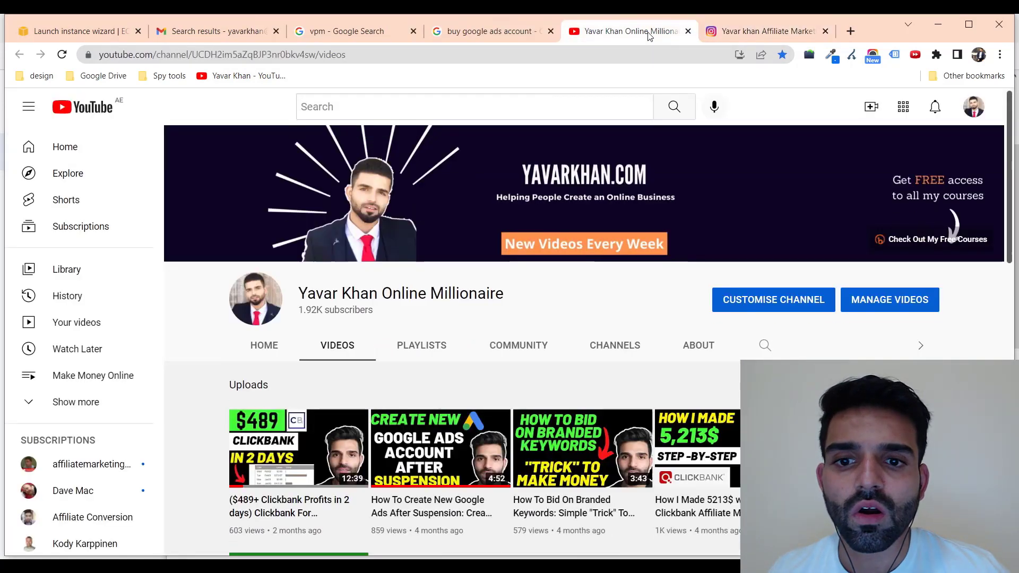